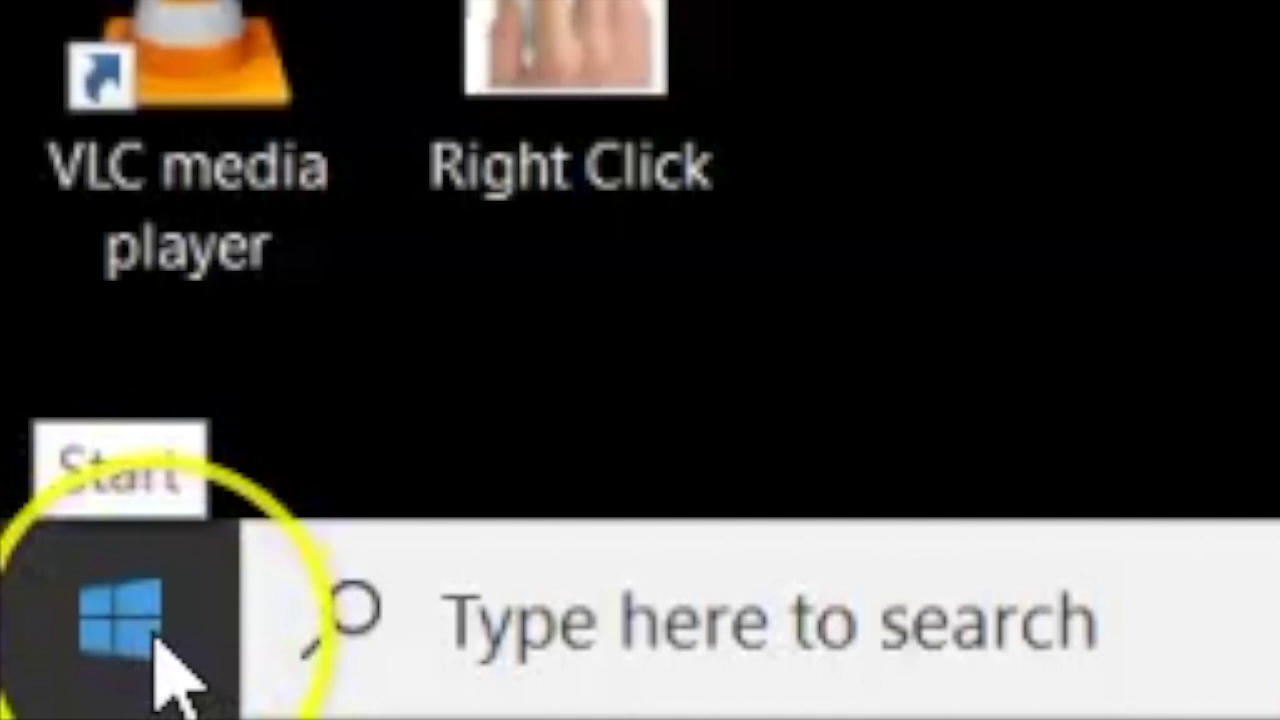
Launch Adobe Premiere Pro 2024 and start a new project
{"action": "left_click", "coordinate": [158, 645]}
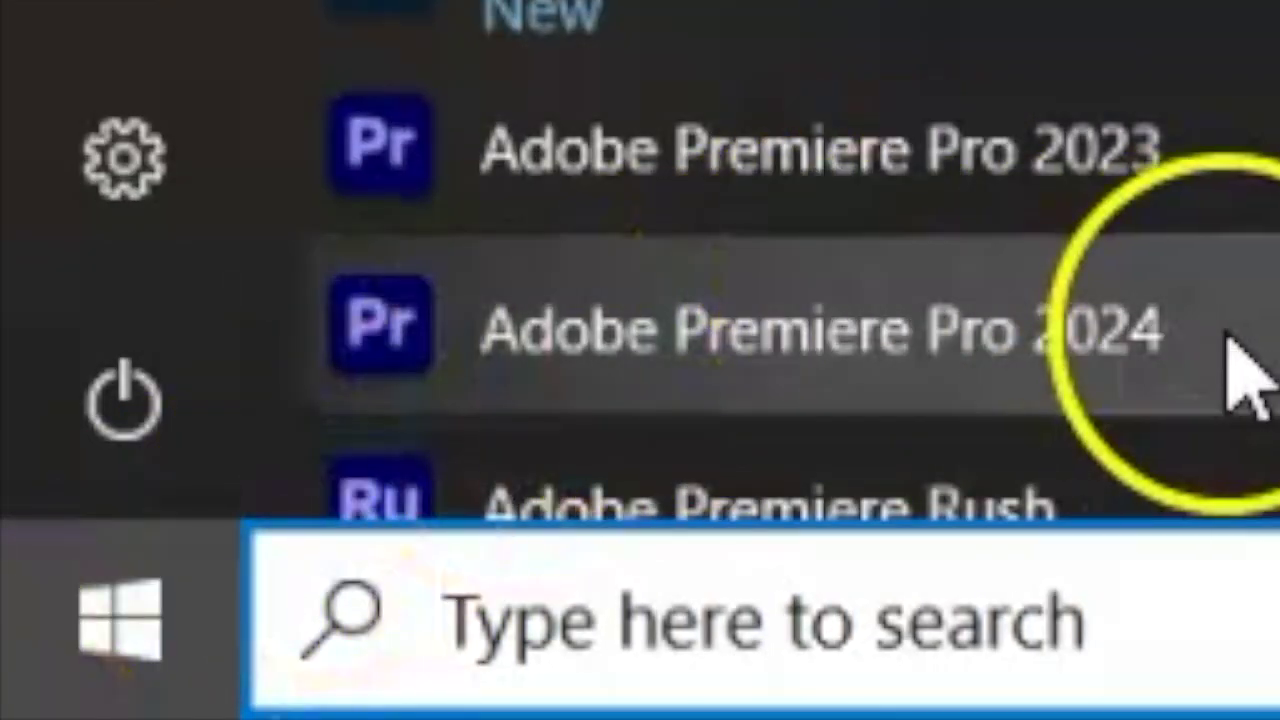
{"action": "left_click", "coordinate": [1268, 365]}
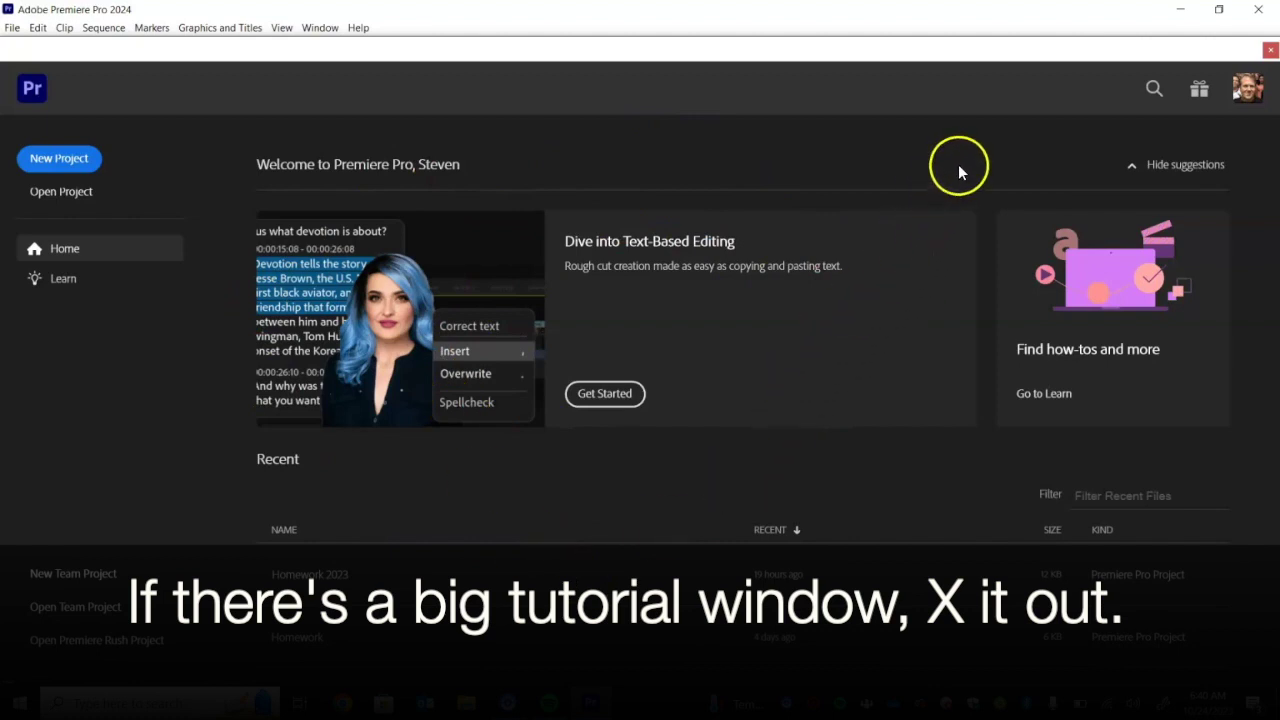
{"action": "left_click", "coordinate": [56, 164]}
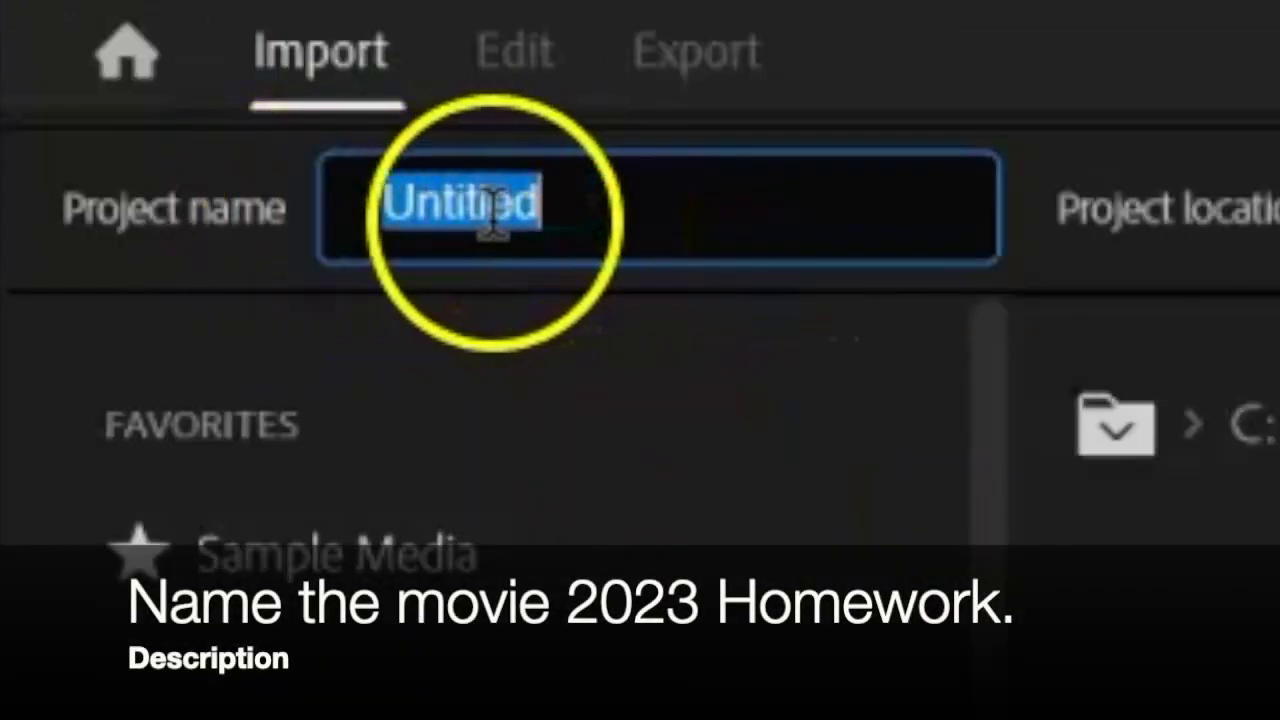
Name the project 2023 Homework and create it
{"action": "left_click", "coordinate": [603, 210]}
{"action": "type", "text": "2"}
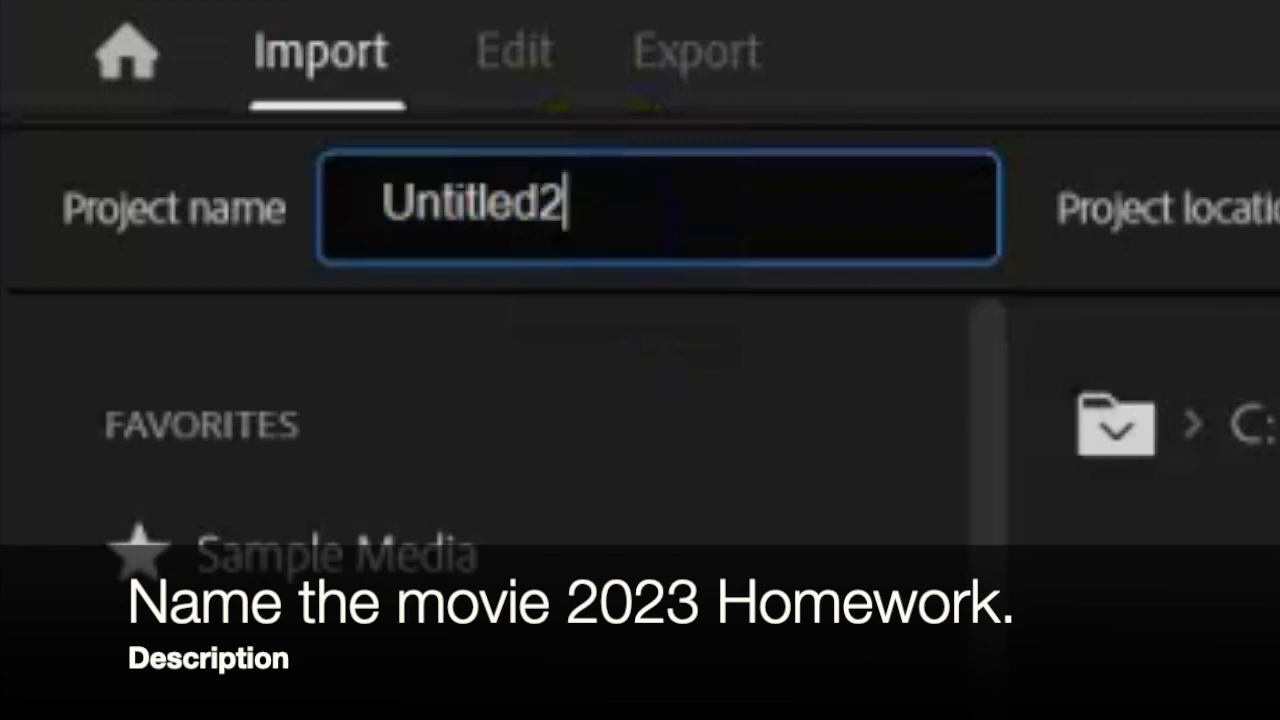
{"action": "key", "text": "BackSpace"}
{"action": "key", "text": "BackSpace"}
{"action": "key", "text": "BackSpace"}
{"action": "key", "text": "BackSpace"}
{"action": "key", "text": "BackSpace"}
{"action": "key", "text": "BackSpace"}
{"action": "key", "text": "BackSpace"}
{"action": "key", "text": "BackSpace"}
{"action": "key", "text": "BackSpace"}
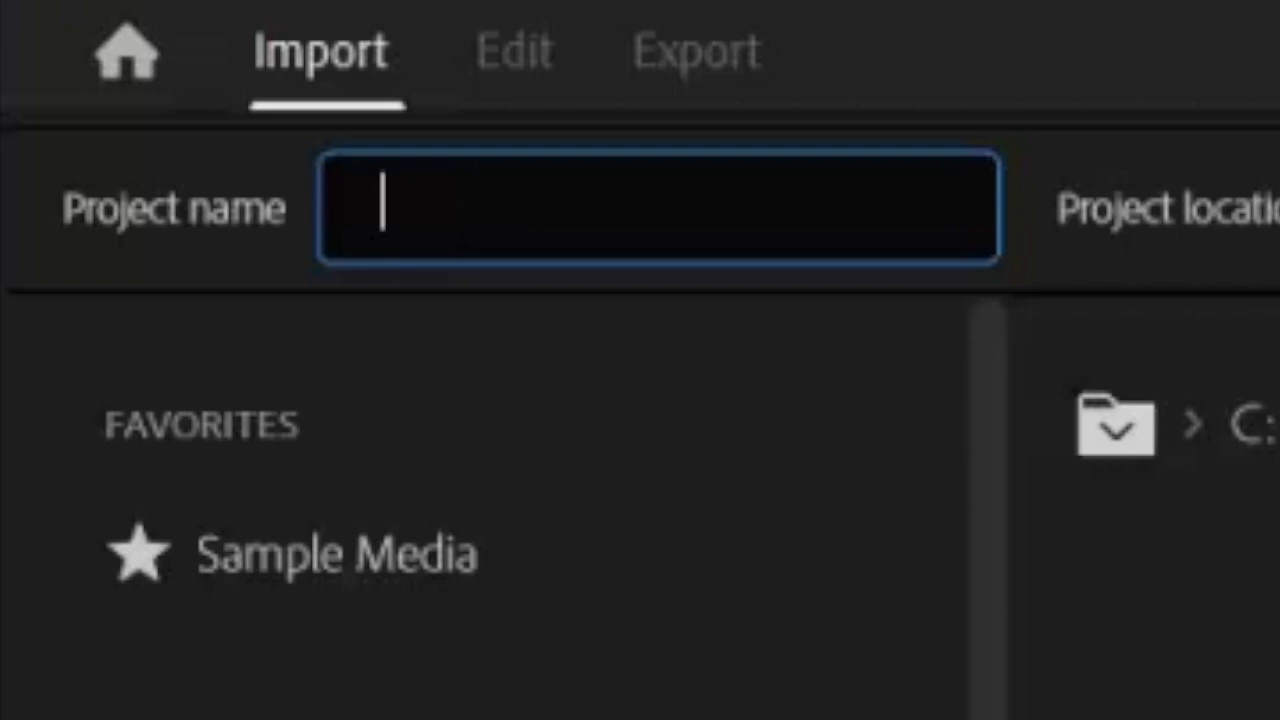
{"action": "type", "text": "2023 Homework"}
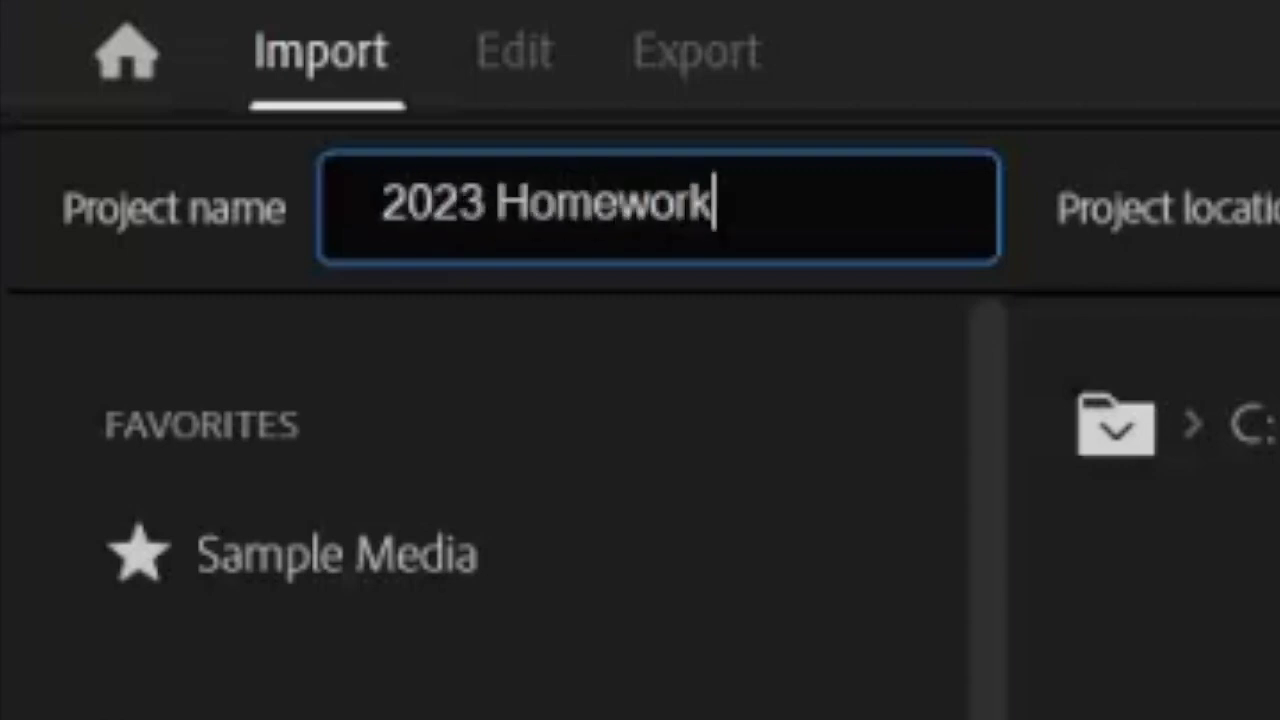
{"action": "key", "text": "Return"}
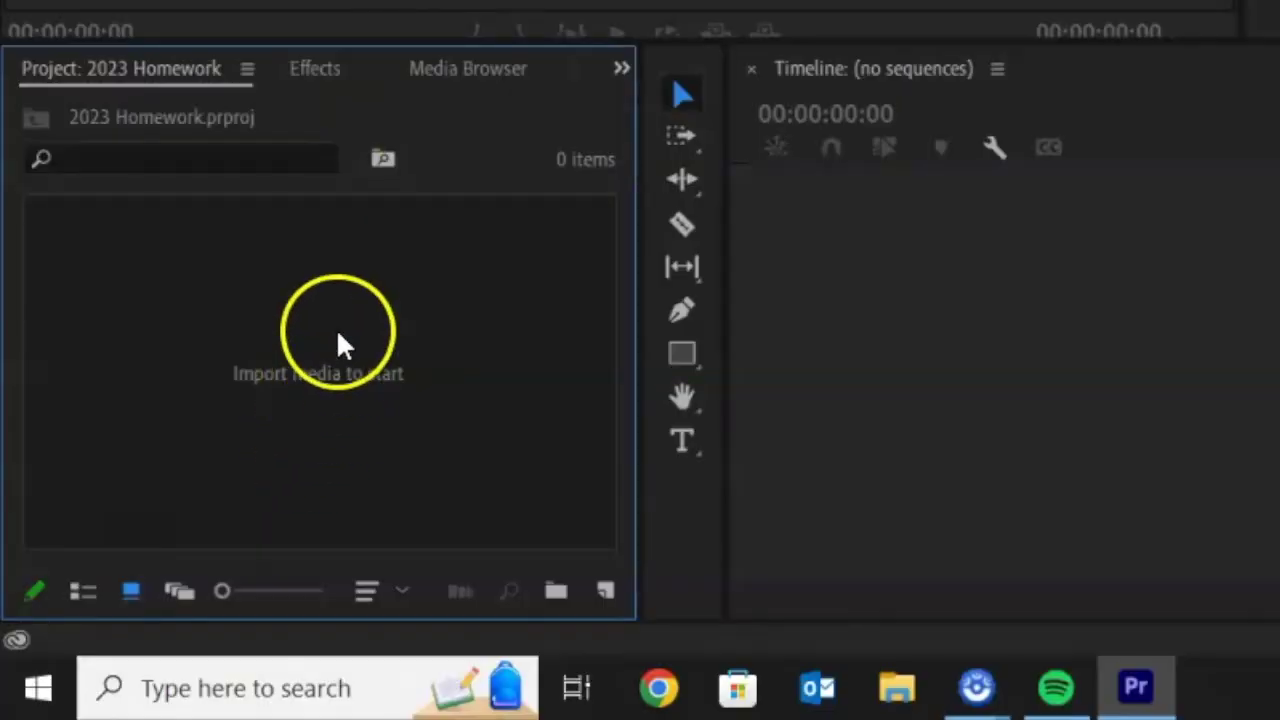
Set the workspace to Editing
{"action": "double_click", "coordinate": [304, 368]}
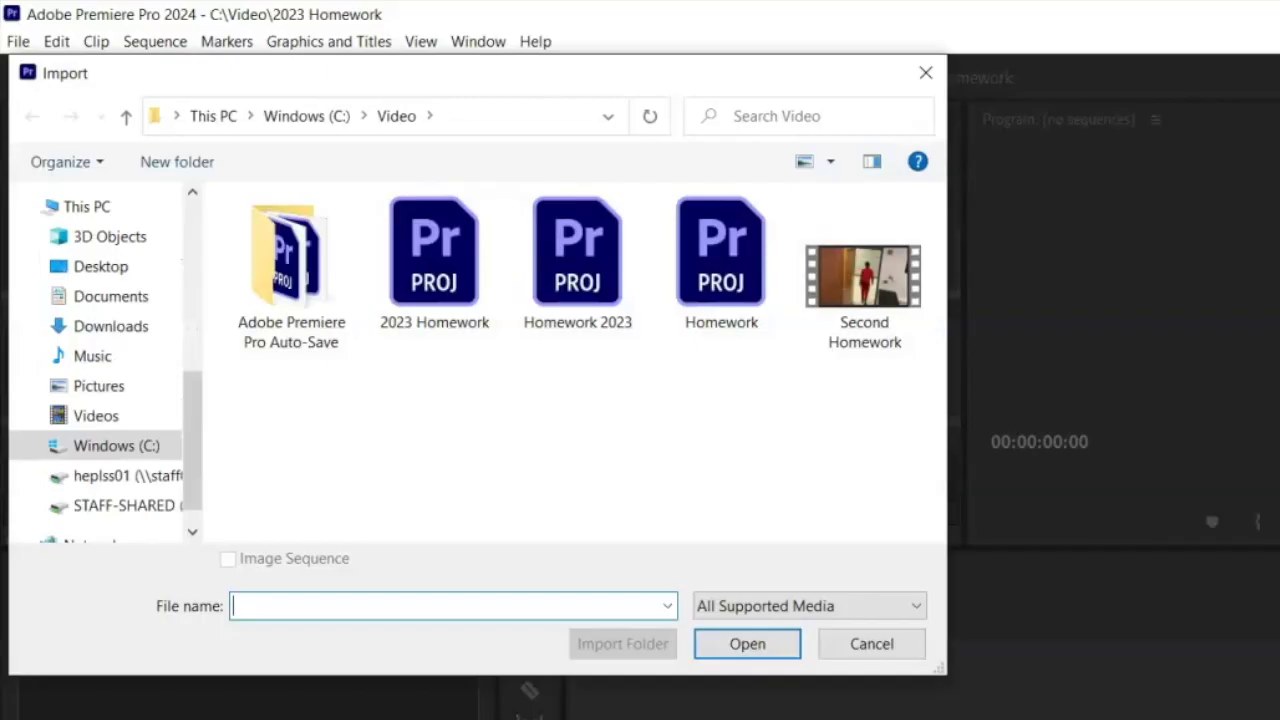
{"action": "left_click_drag", "start_coordinate": [294, 77], "coordinate": [1123, 77]}
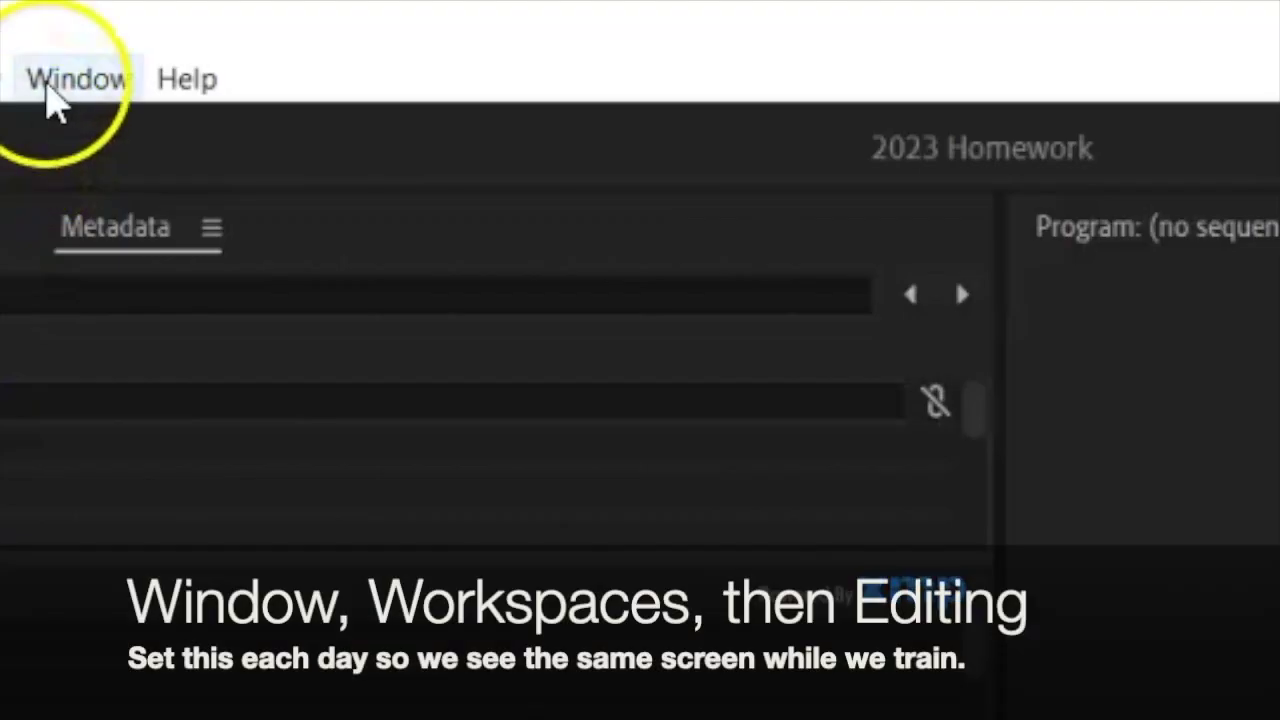
{"action": "left_click", "coordinate": [55, 80]}
{"action": "mouse_move", "coordinate": [135, 152]}
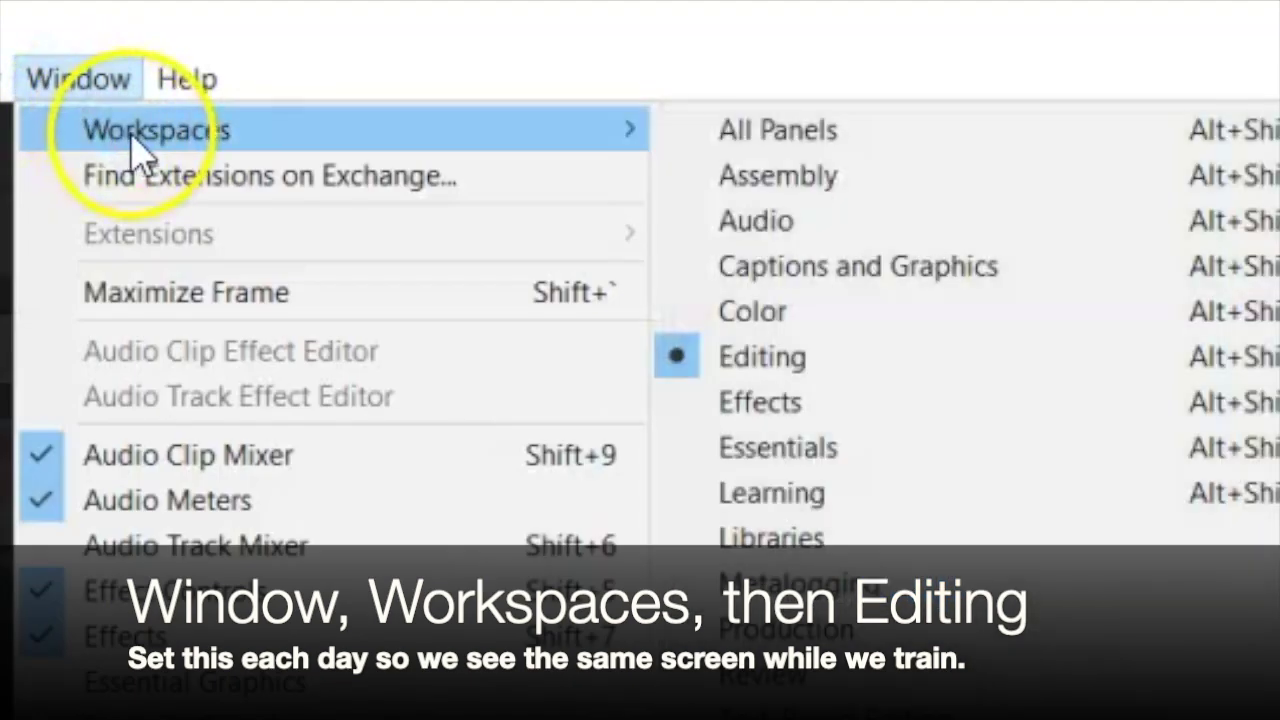
{"action": "left_click", "coordinate": [830, 360]}
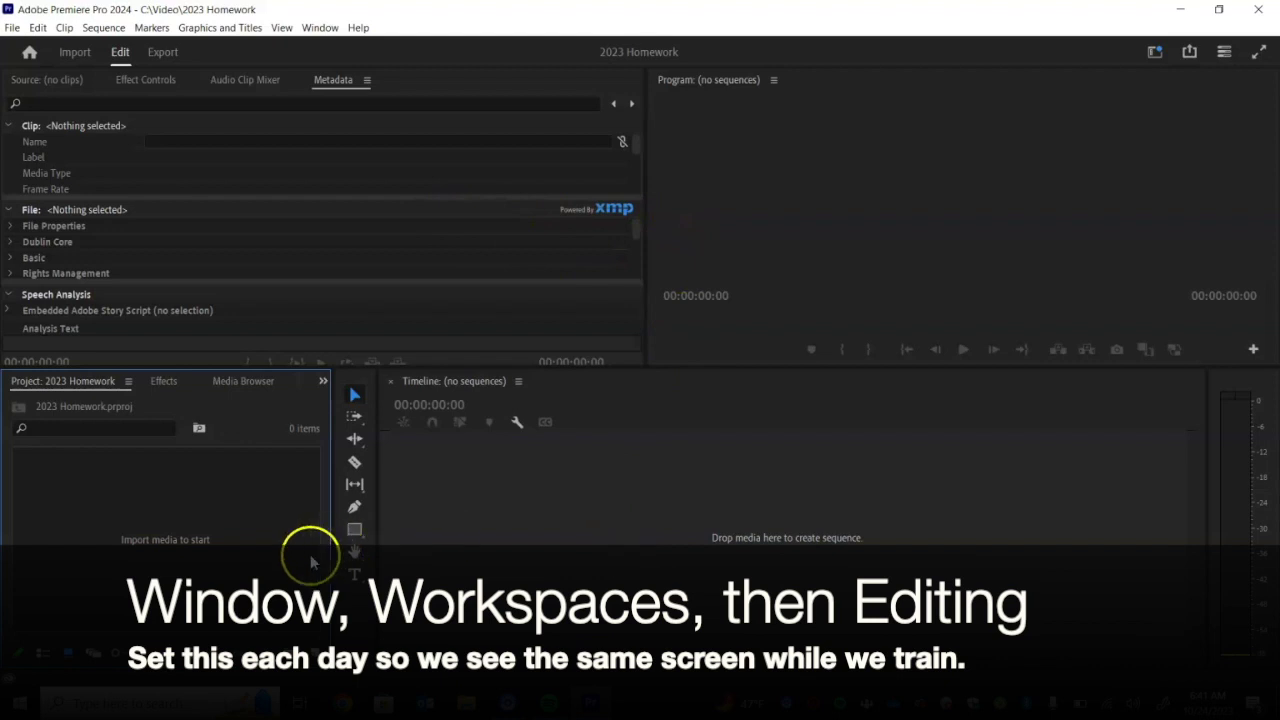
Import the Second Homework movie from the Video folder on the C: drive and place it in the empty timeline as a sequence
{"action": "right_click", "coordinate": [156, 542]}
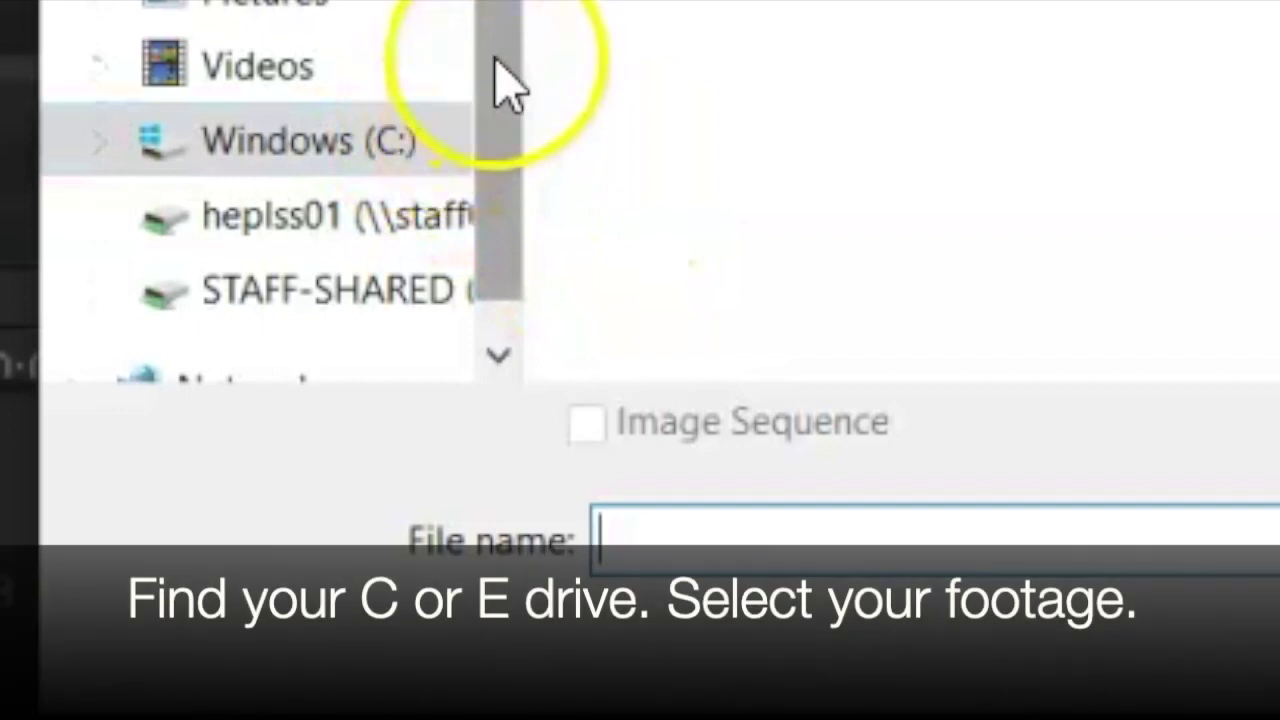
{"action": "left_click", "coordinate": [258, 160]}
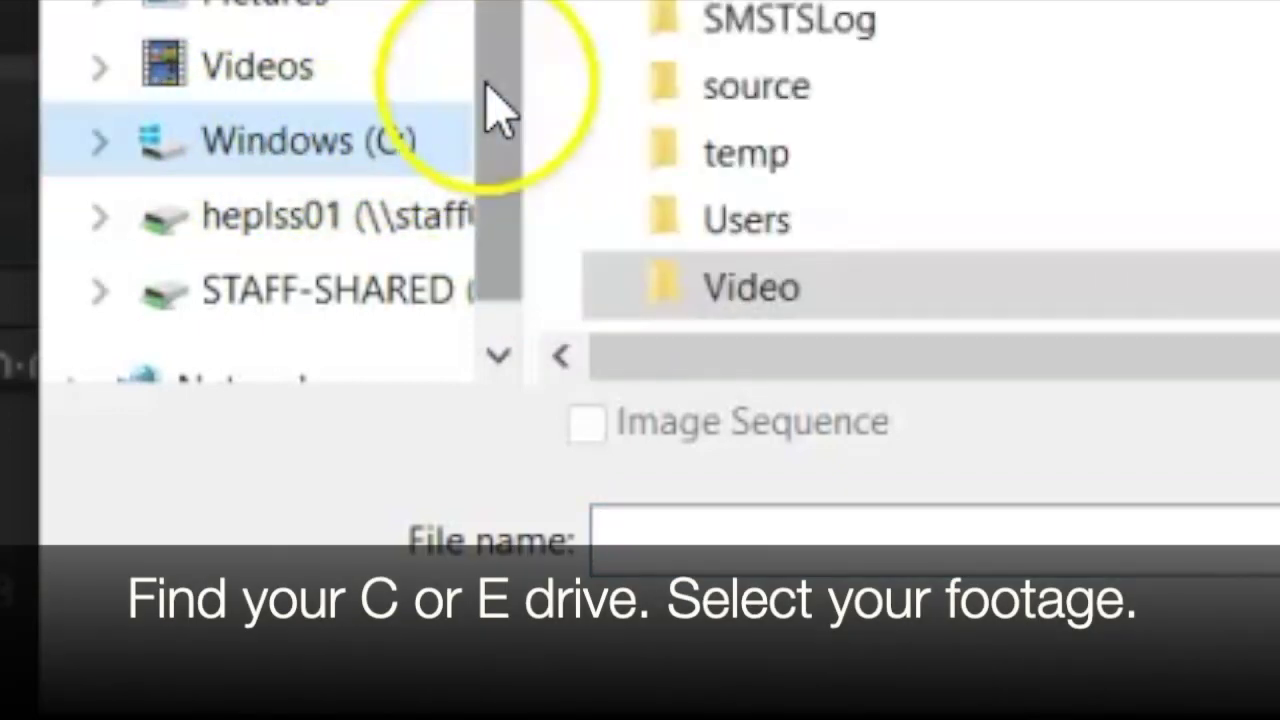
{"action": "double_click", "coordinate": [261, 144]}
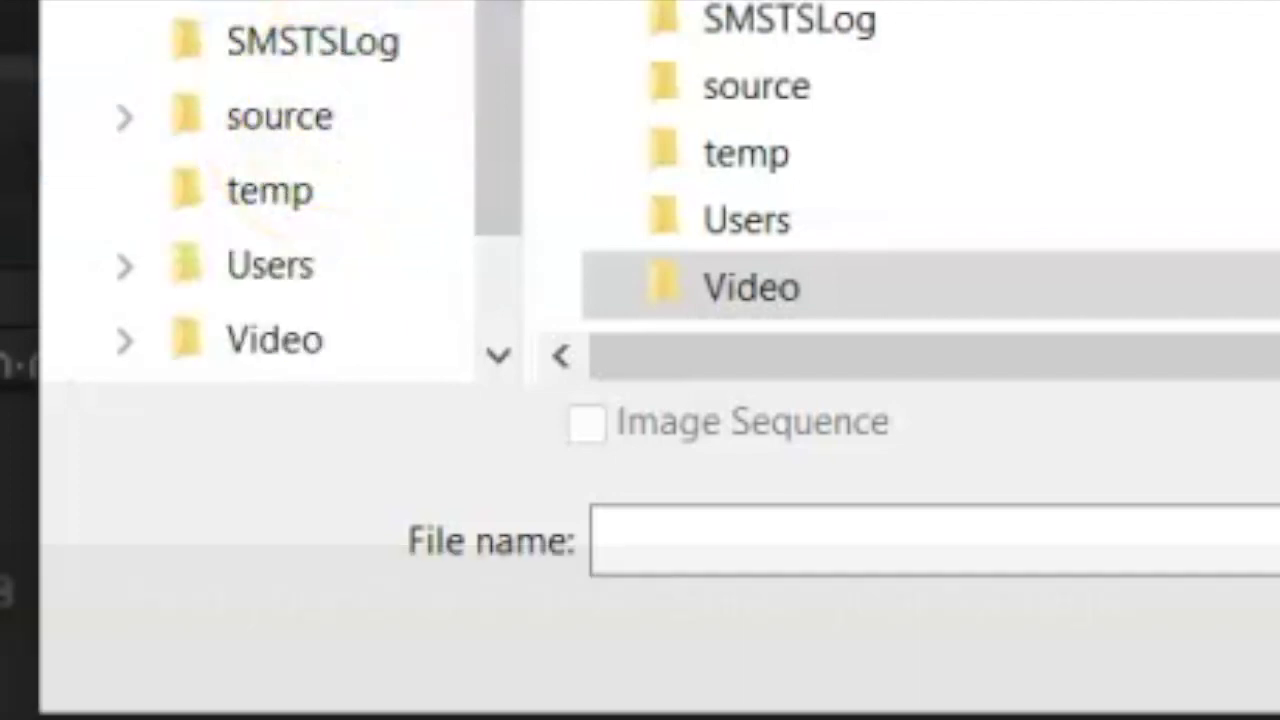
{"action": "double_click", "coordinate": [745, 289]}
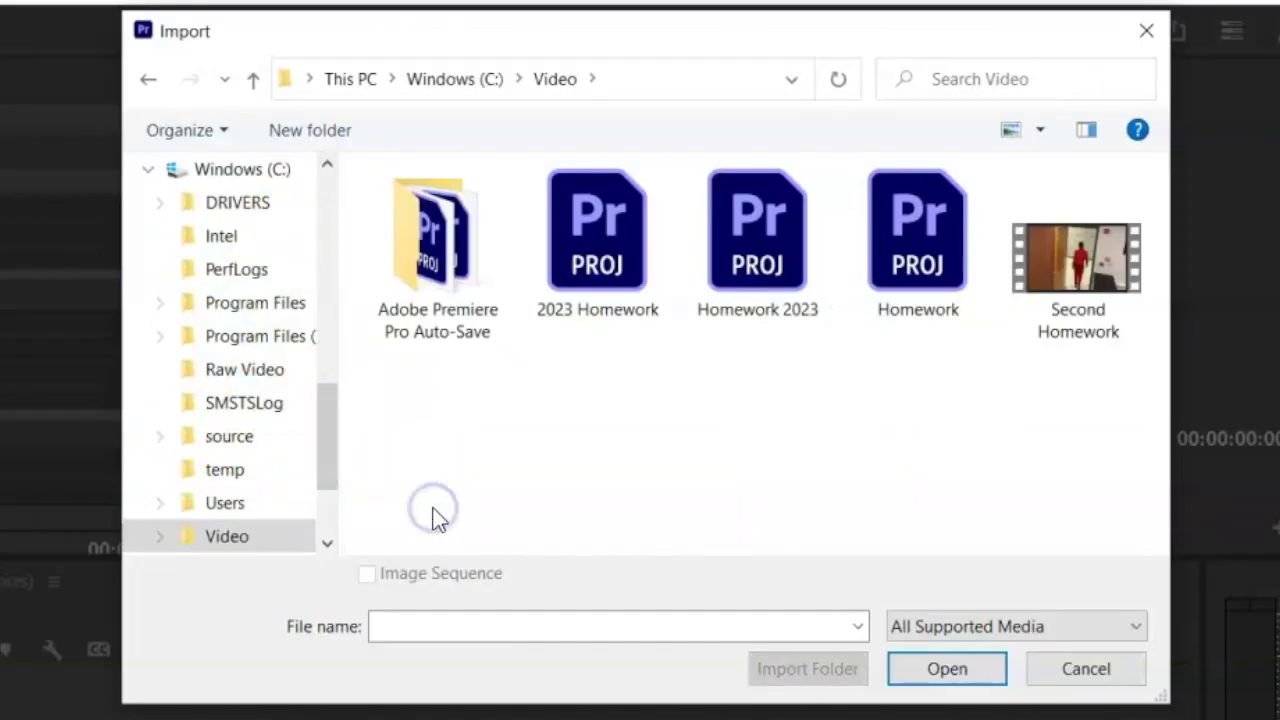
{"action": "left_click", "coordinate": [1059, 260]}
{"action": "left_click", "coordinate": [955, 668]}
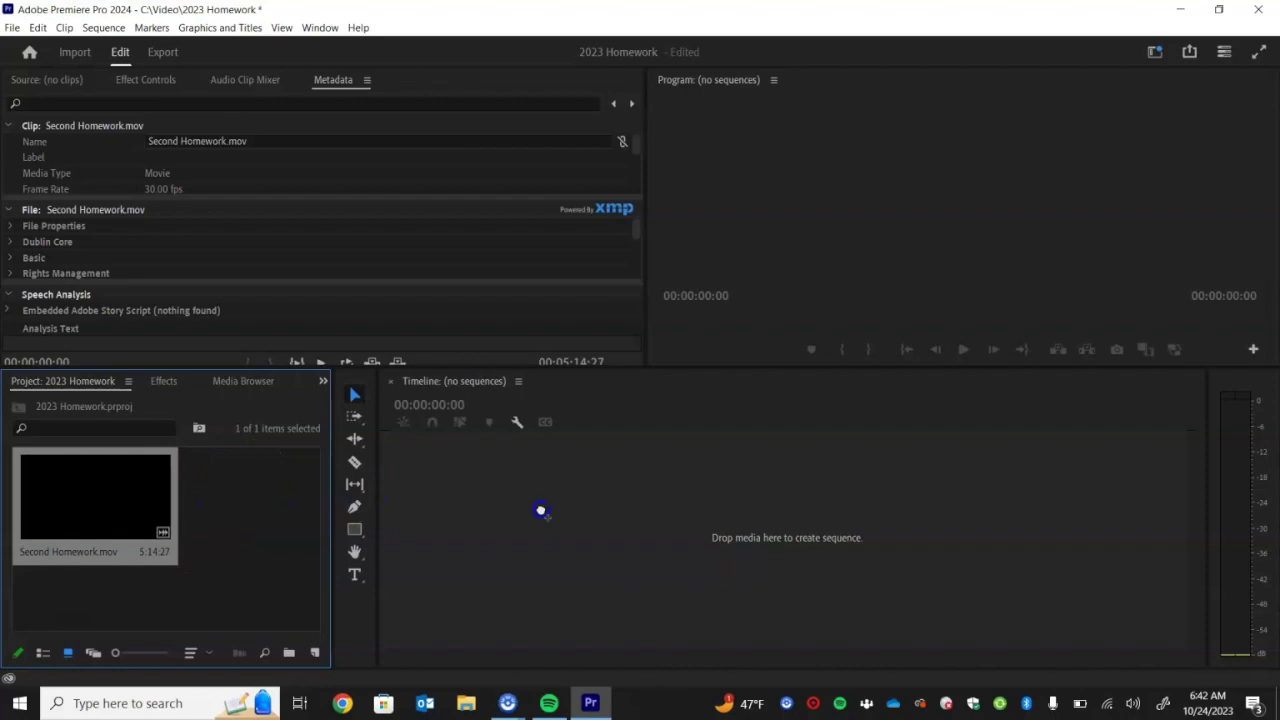
{"action": "left_click_drag", "start_coordinate": [540, 511], "coordinate": [545, 517]}
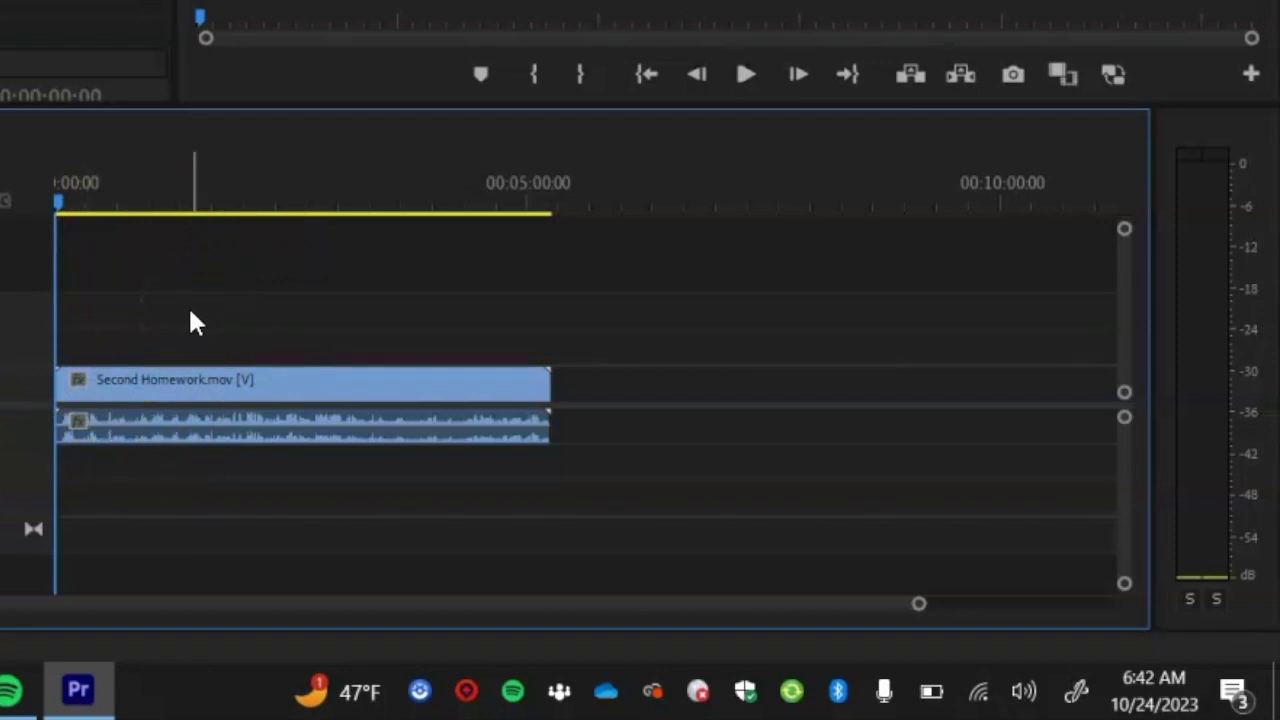
{"action": "left_click", "coordinate": [24, 296]}
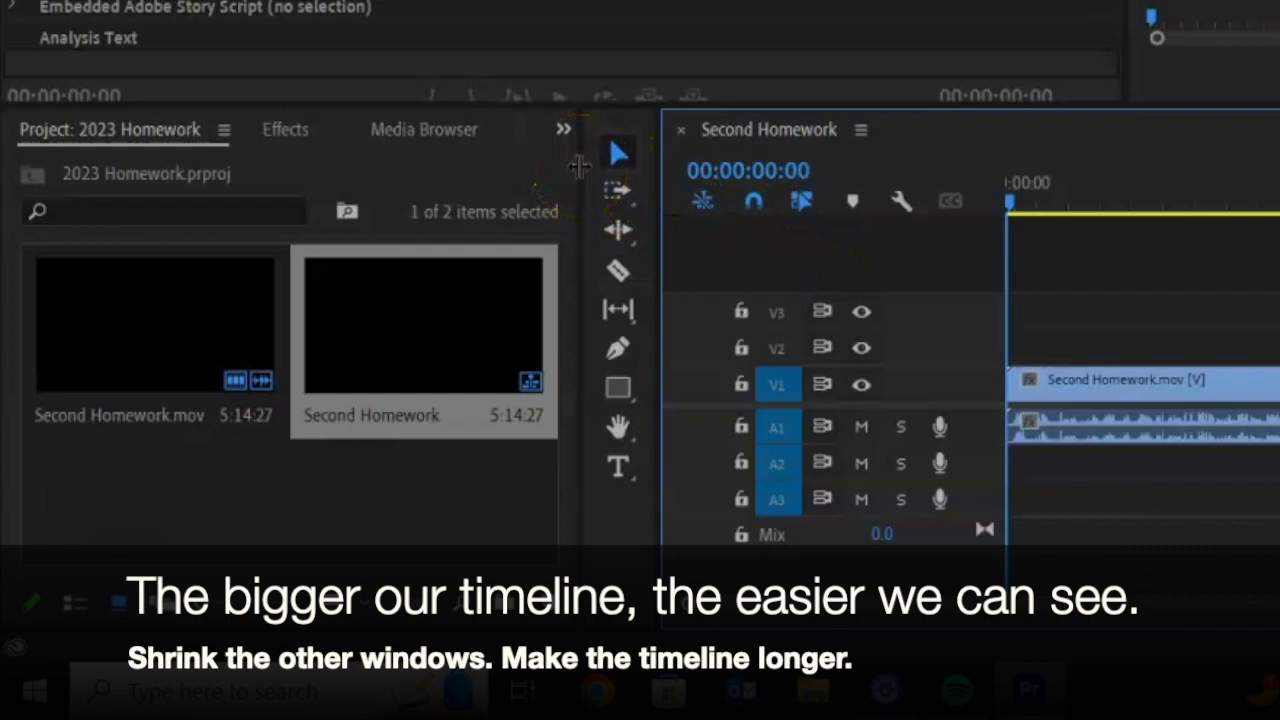
Narrow the Project panel and the tools area so the timeline becomes wider
{"action": "left_click_drag", "start_coordinate": [579, 166], "coordinate": [70, 171]}
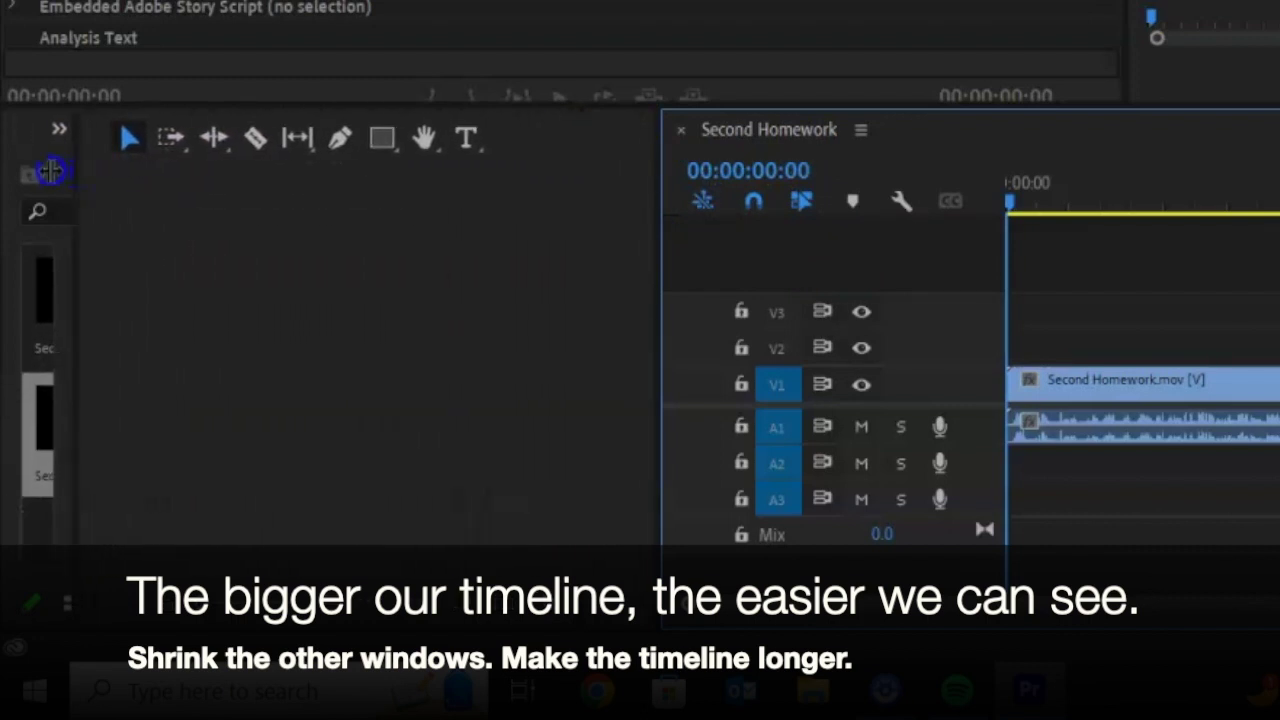
{"action": "left_click", "coordinate": [175, 185]}
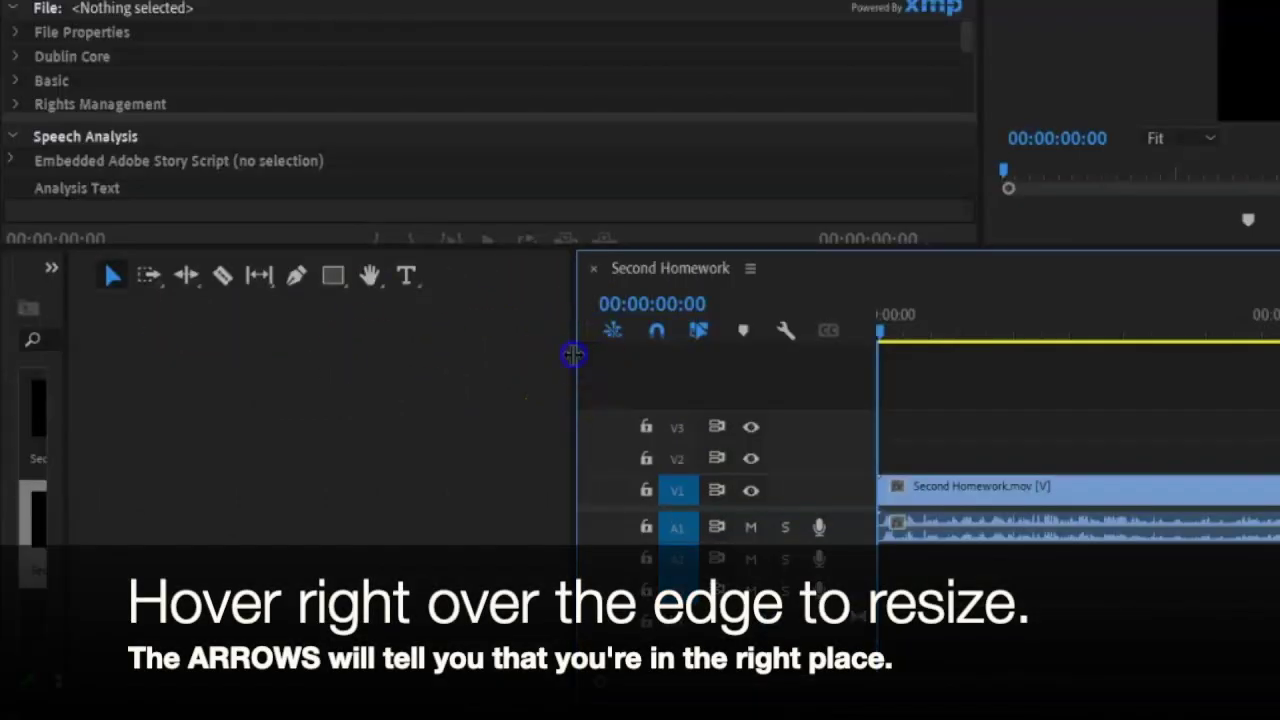
{"action": "left_click_drag", "start_coordinate": [660, 245], "coordinate": [187, 222]}
{"action": "left_click_drag", "start_coordinate": [160, 348], "coordinate": [98, 344]}
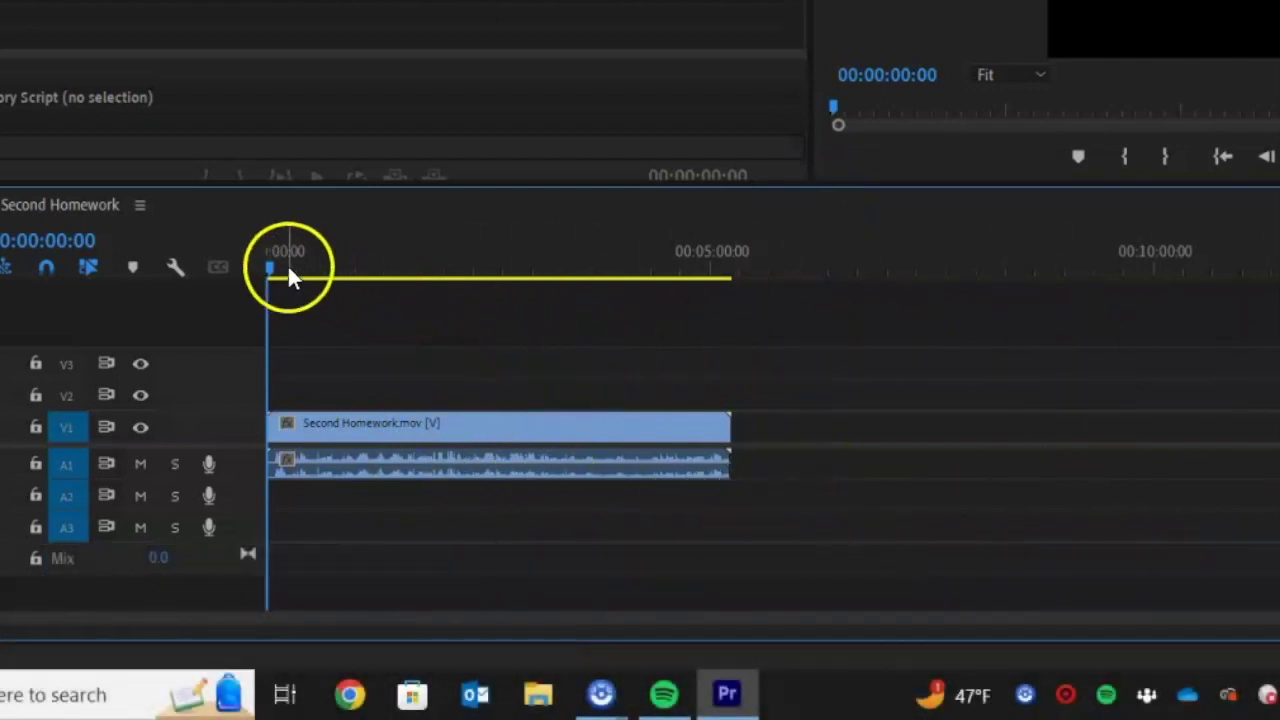
Move the playhead to 00:01:06:25 and increase the height of the V1 video track for larger thumbnails
{"action": "left_click_drag", "start_coordinate": [268, 264], "coordinate": [378, 270]}
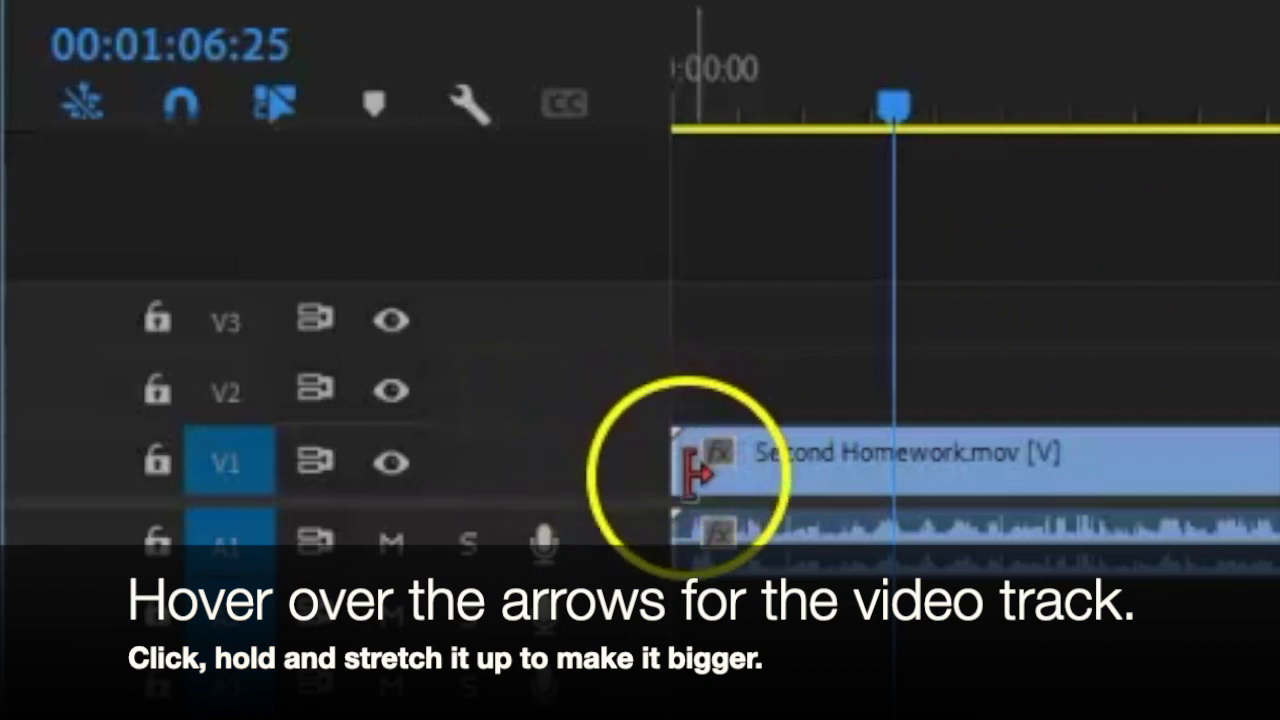
{"action": "left_click_drag", "start_coordinate": [594, 426], "coordinate": [598, 371]}
{"action": "left_click_drag", "start_coordinate": [598, 323], "coordinate": [614, 240]}
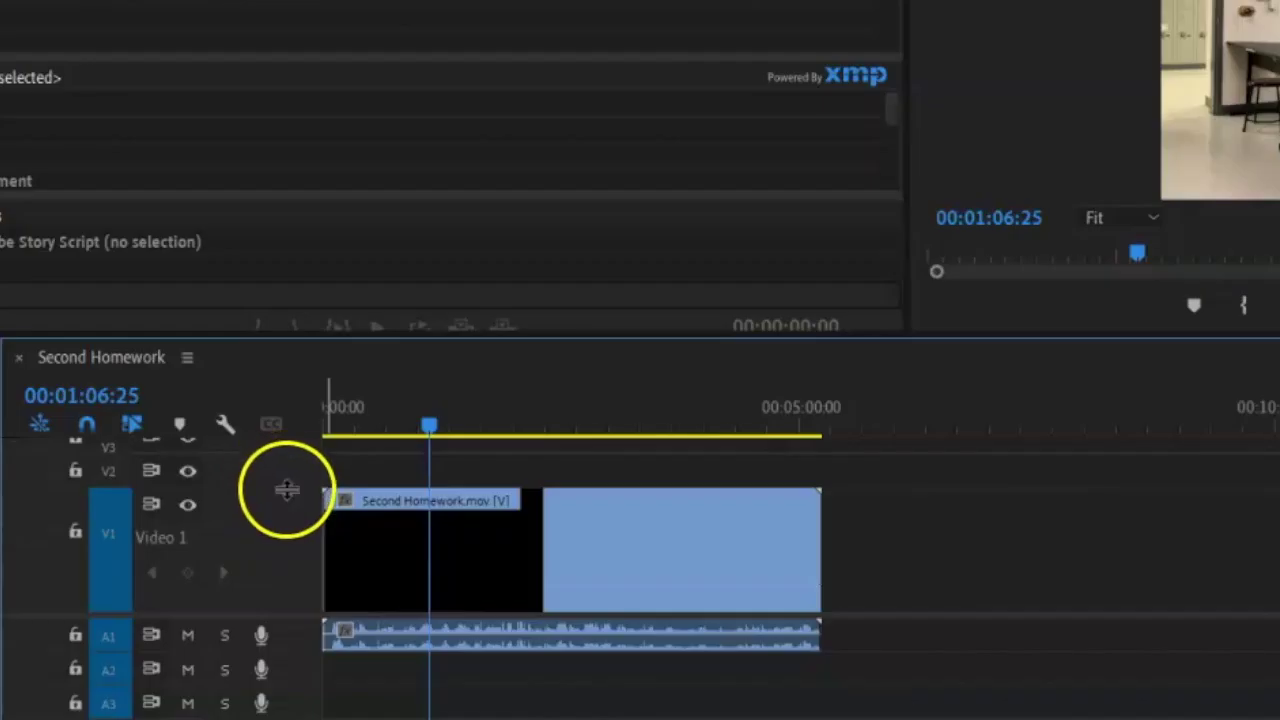
{"action": "left_click_drag", "start_coordinate": [287, 490], "coordinate": [289, 478]}
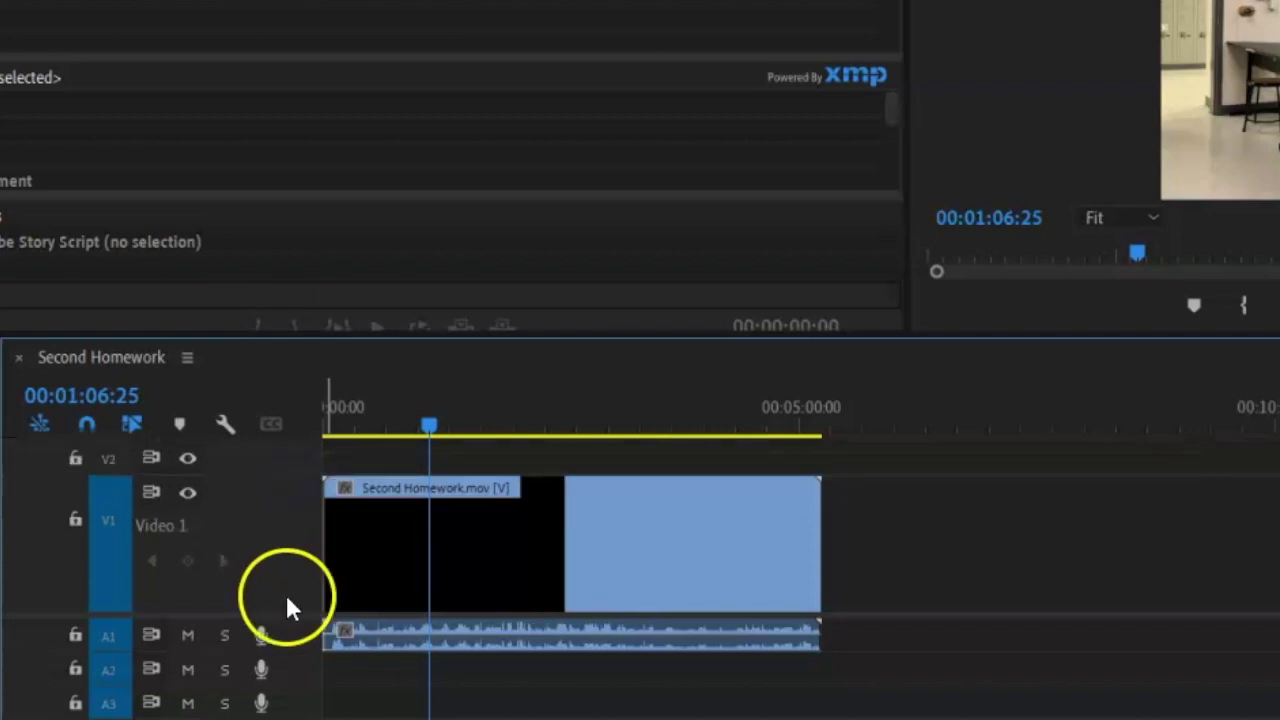
{"action": "left_click_drag", "start_coordinate": [286, 614], "coordinate": [300, 688]}
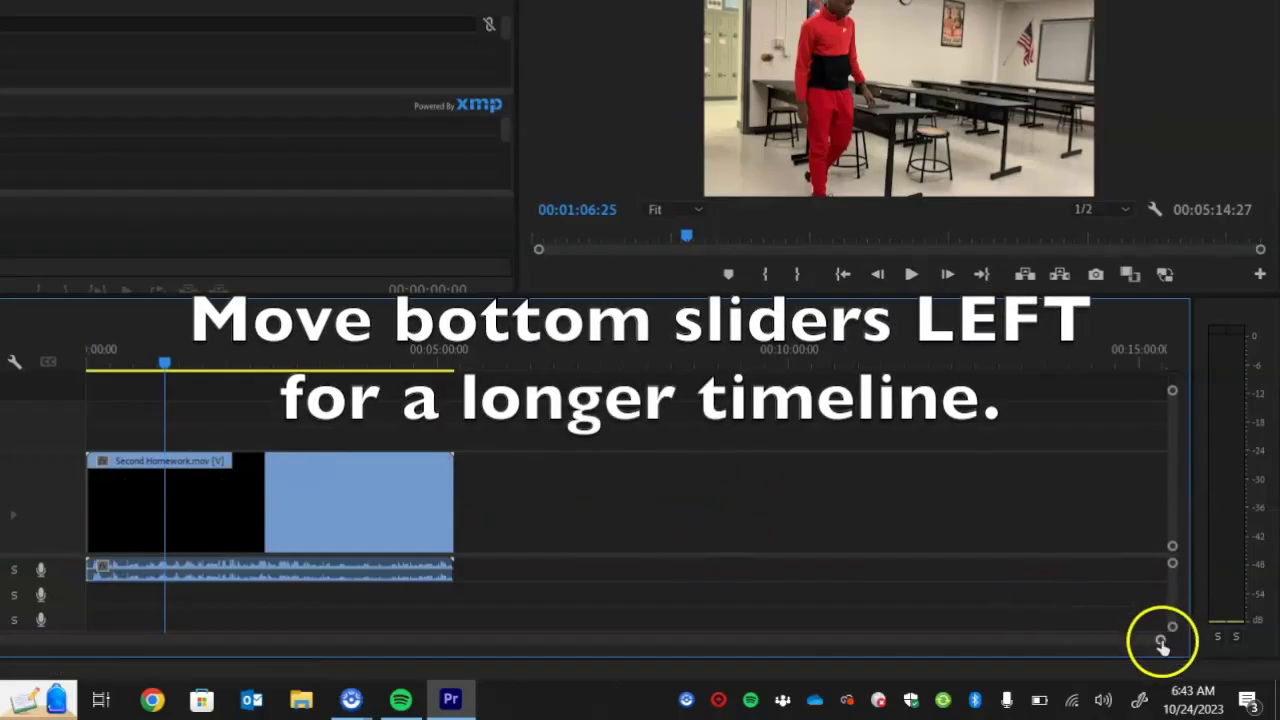
Stretch the timeline scale until the clip fills its width, and play the sequence from the beginning to about 14 seconds
{"action": "left_click_drag", "start_coordinate": [1162, 644], "coordinate": [870, 649]}
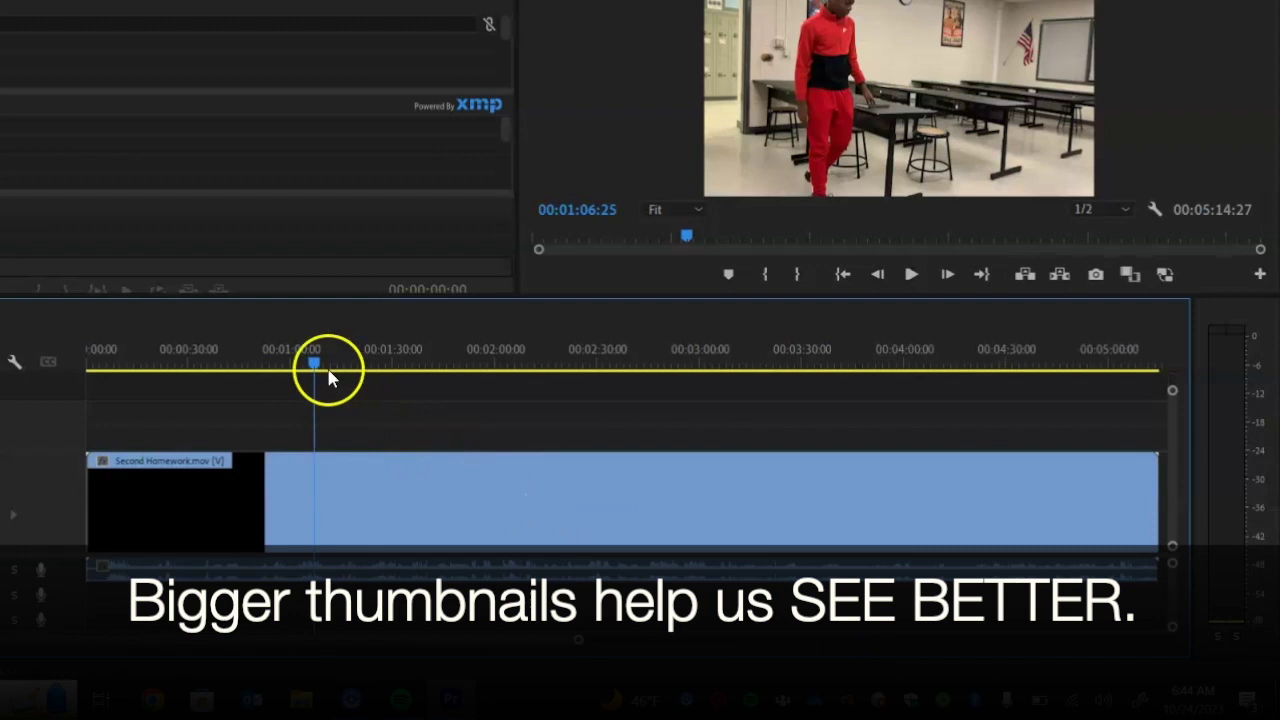
{"action": "left_click_drag", "start_coordinate": [311, 363], "coordinate": [80, 322]}
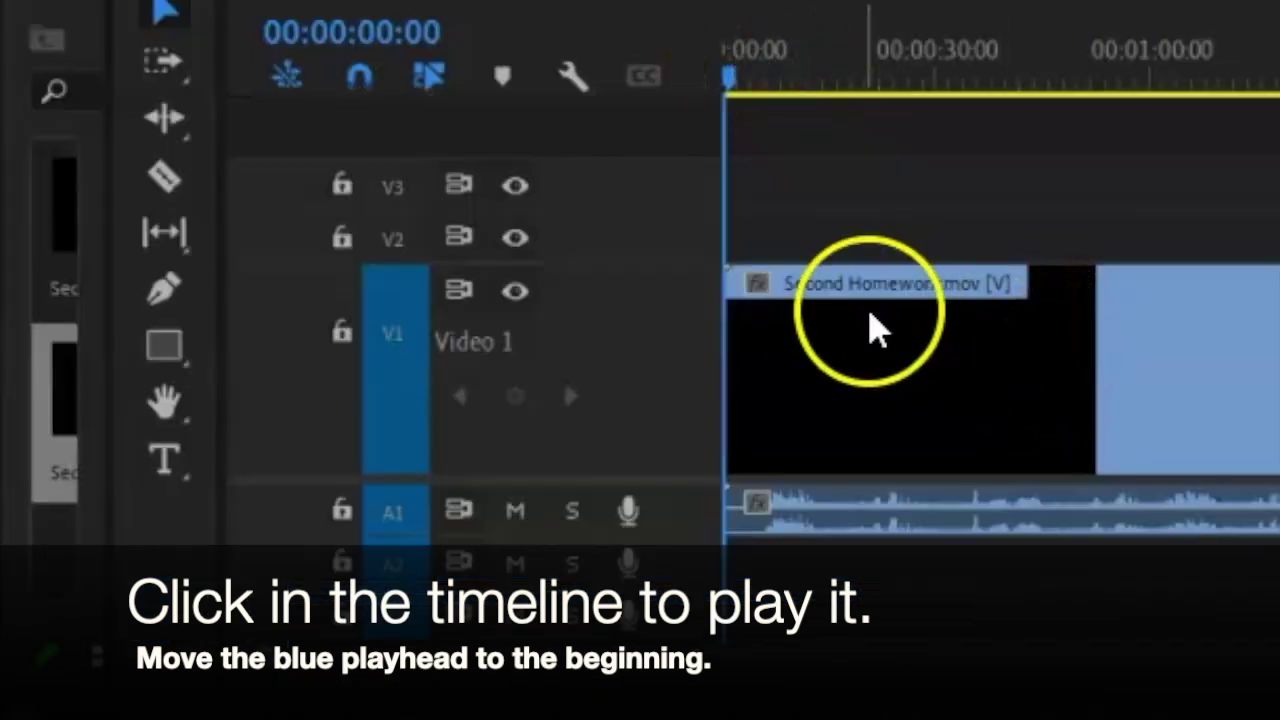
{"action": "left_click", "coordinate": [750, 236]}
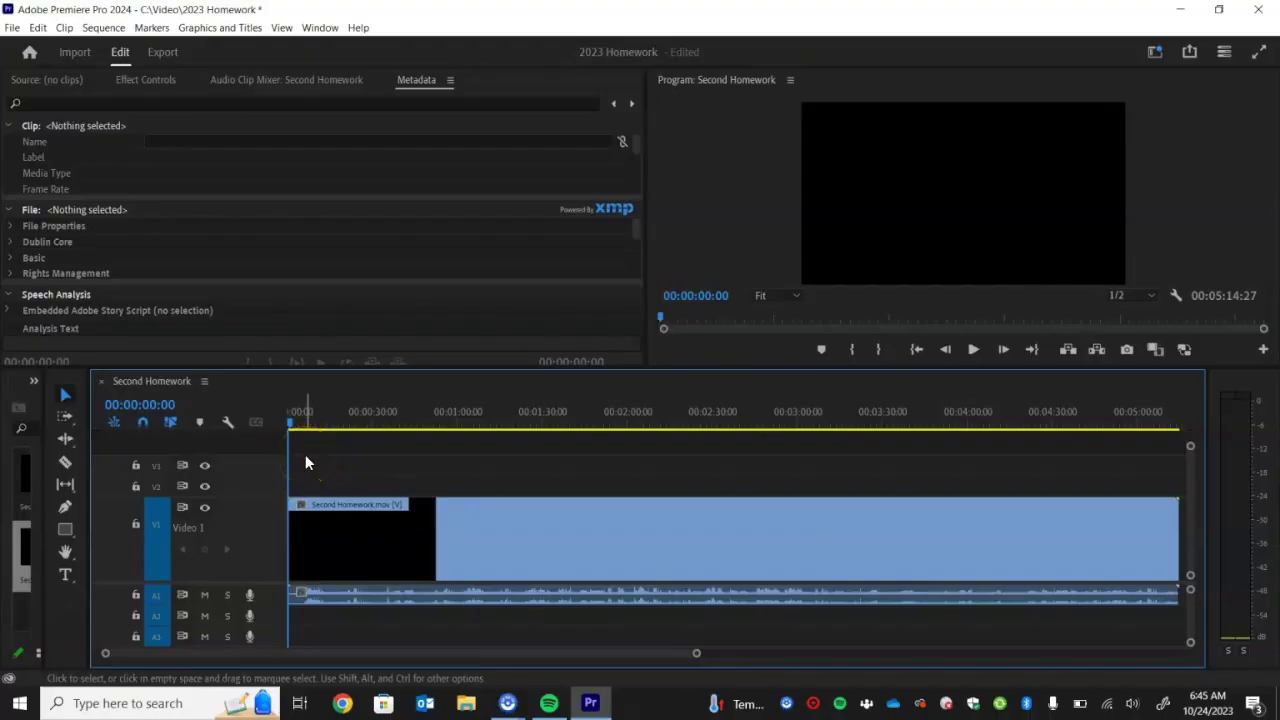
{"action": "key", "text": "space"}
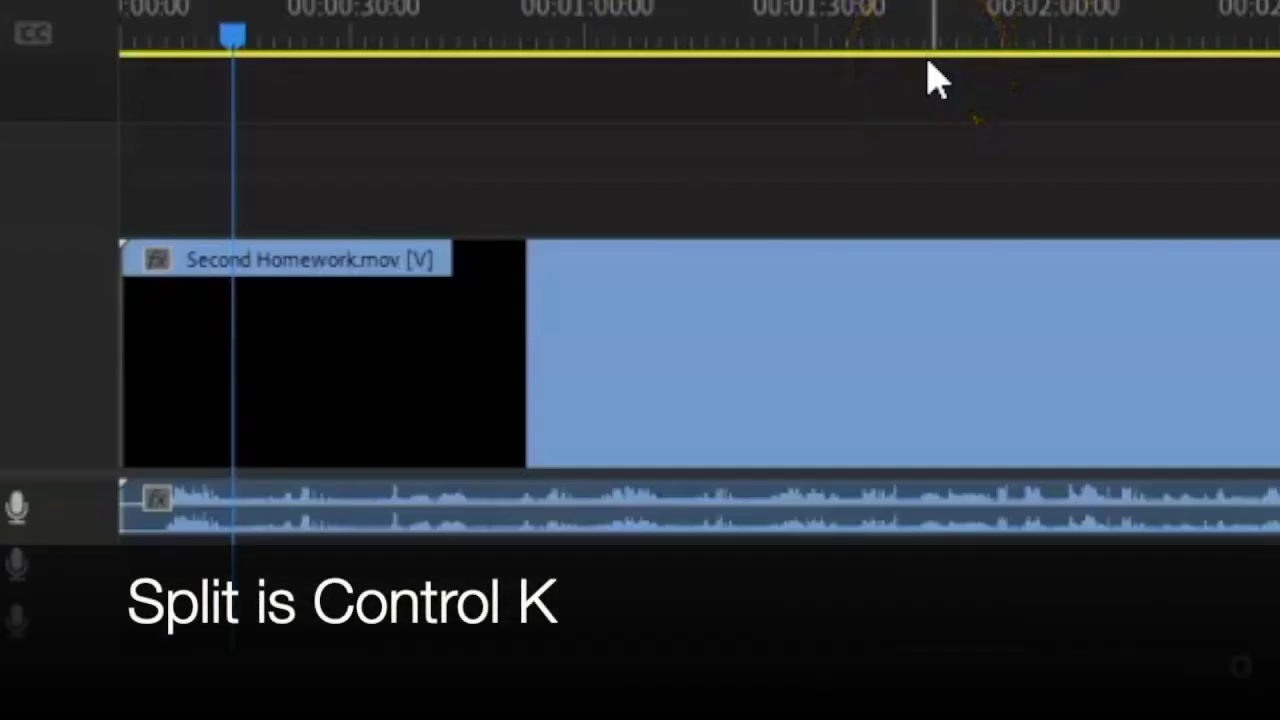
Split the Second Homework clip at the playhead and ripple delete the black opening piece
{"action": "key", "text": "ctrl+k"}
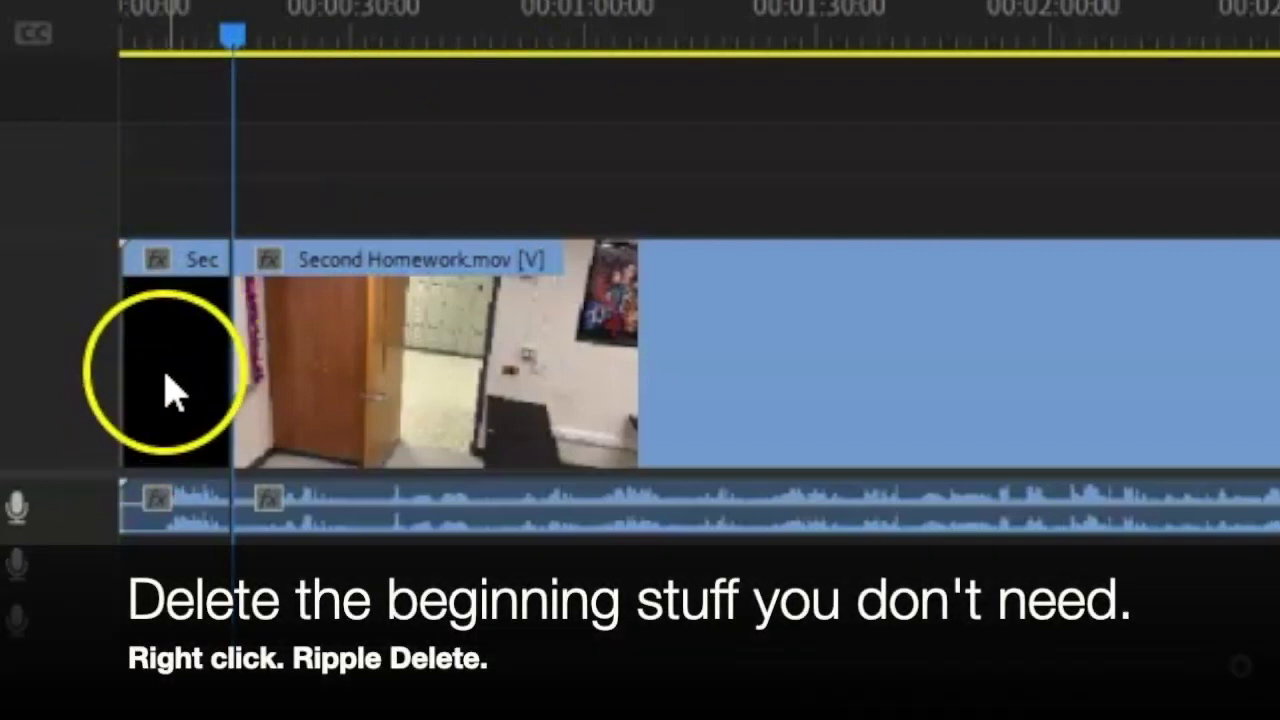
{"action": "right_click", "coordinate": [168, 390]}
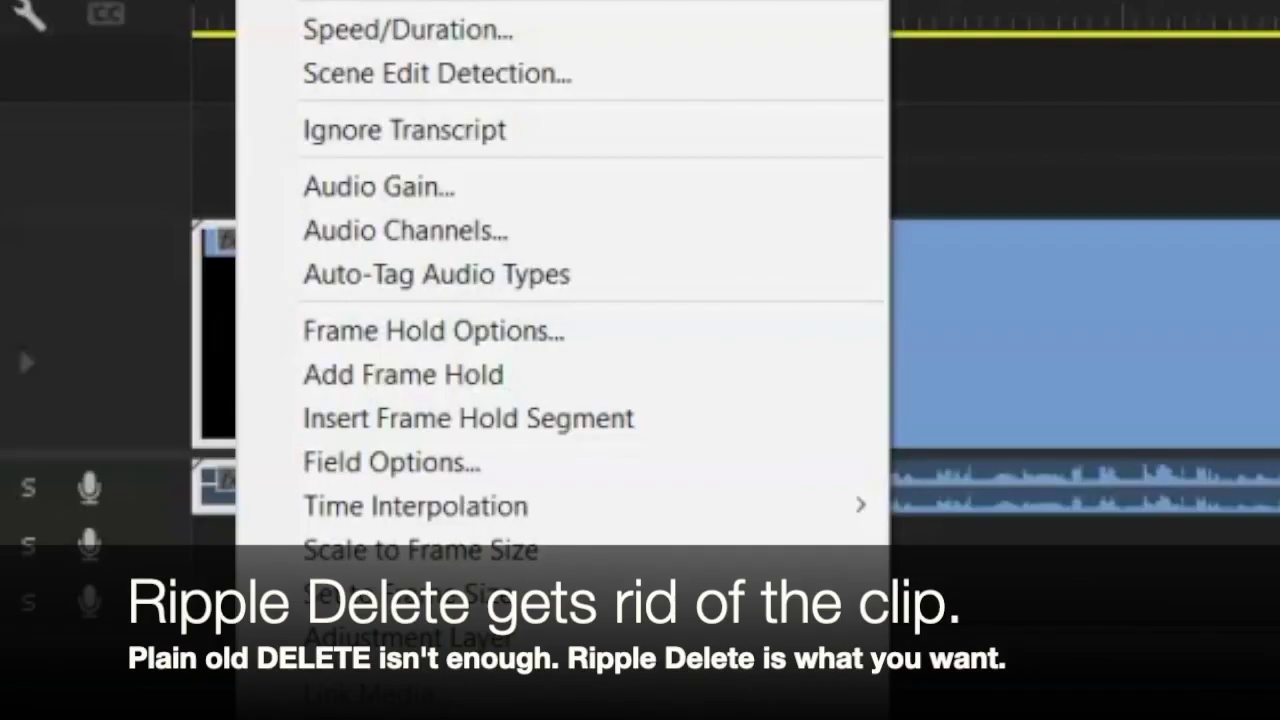
{"action": "left_click", "coordinate": [453, 288]}
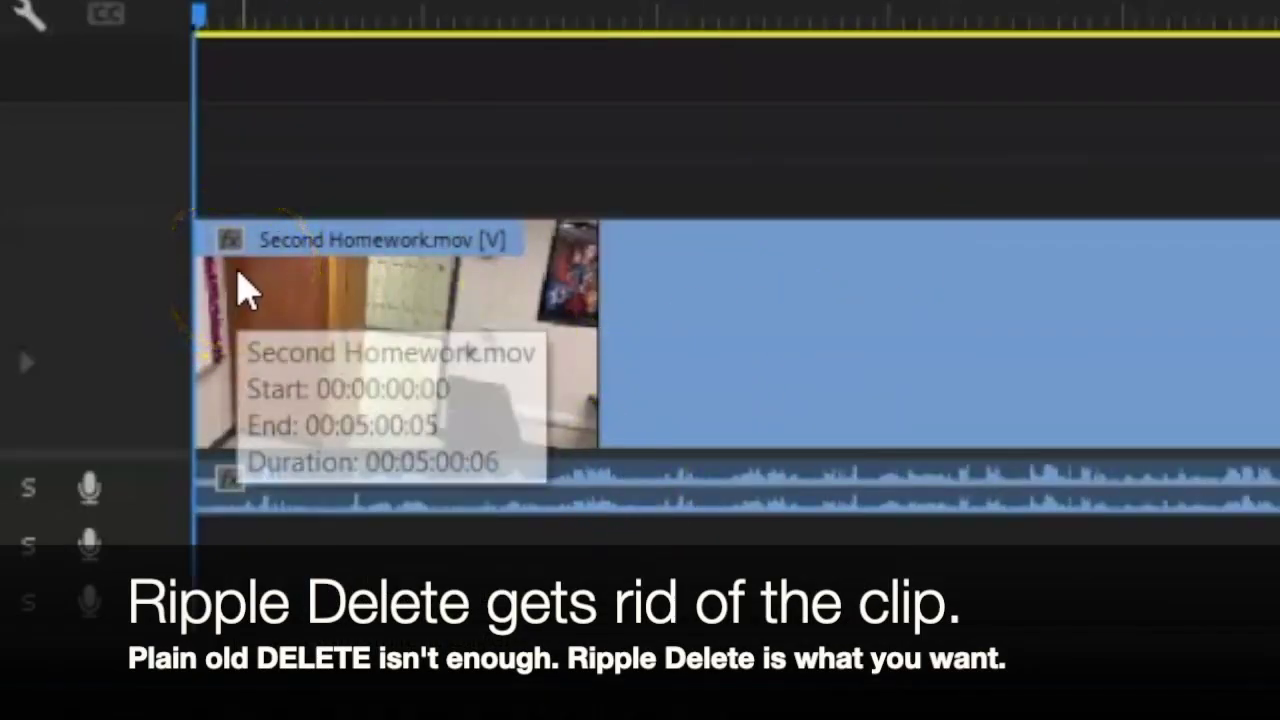
Play about the first four seconds of the trimmed clip and enlarge the Program monitor by reducing the timeline's height
{"action": "key", "text": "space"}
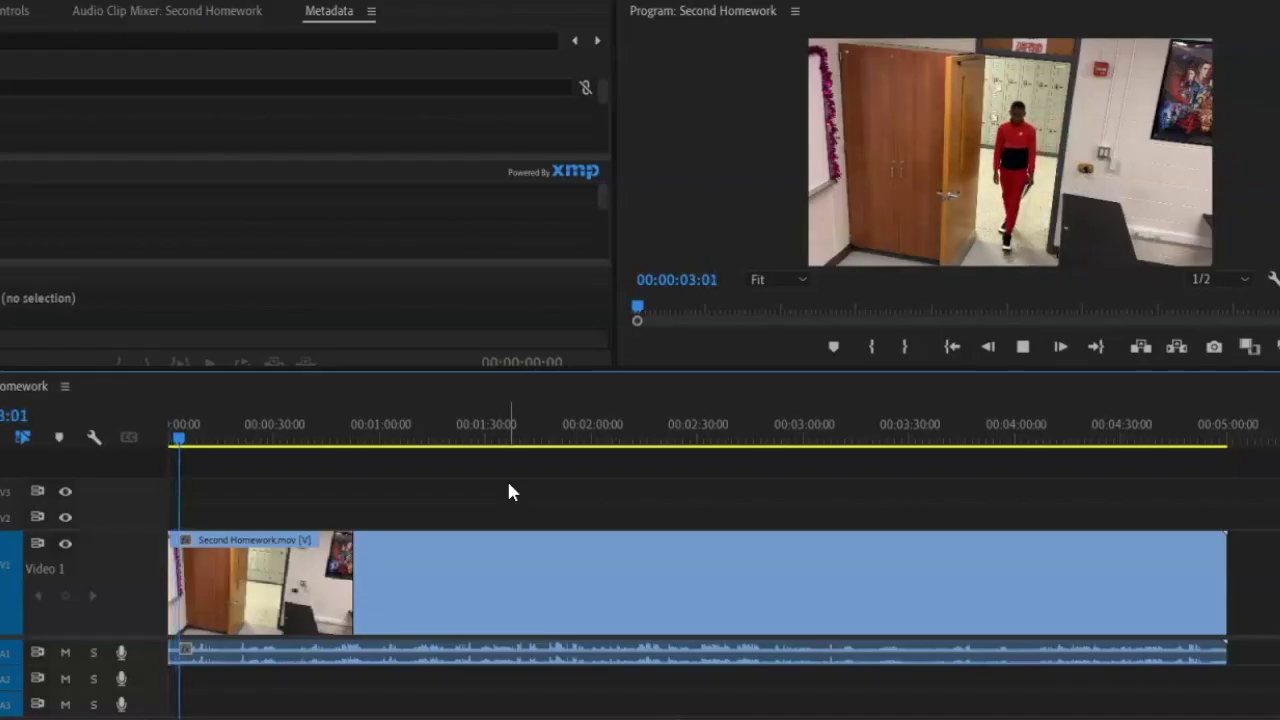
{"action": "key", "text": "space"}
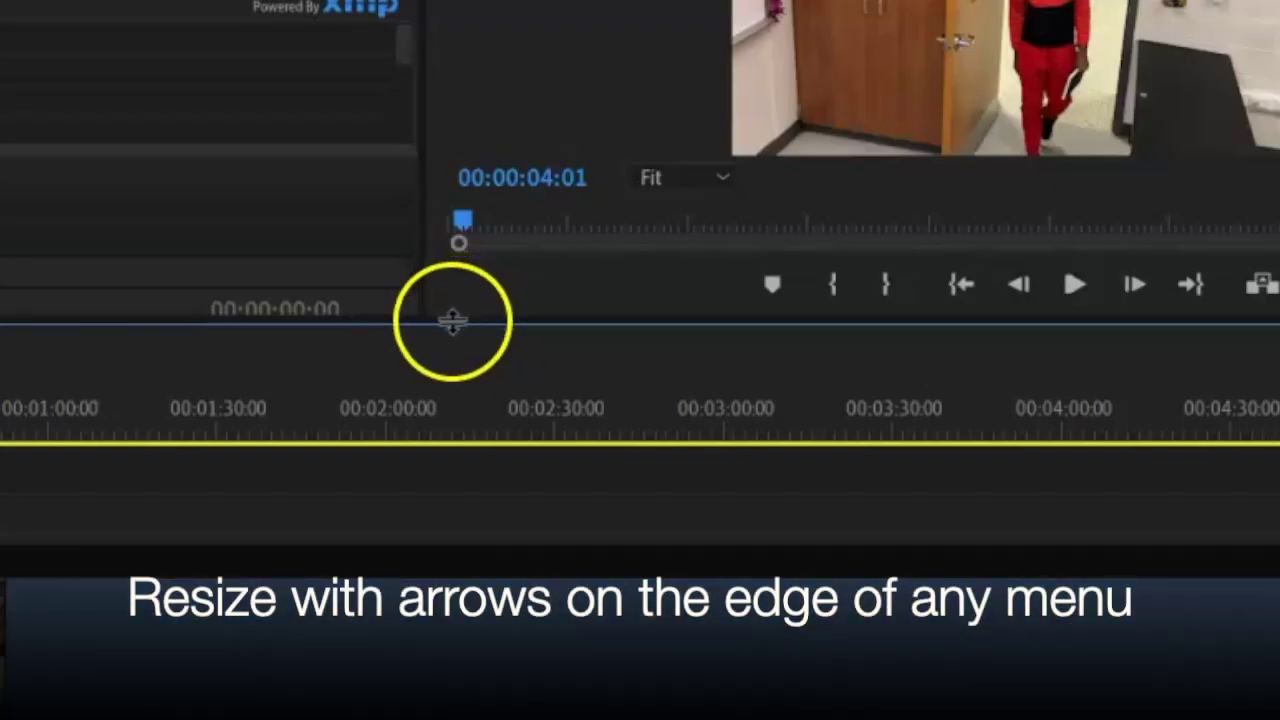
{"action": "left_click_drag", "start_coordinate": [632, 368], "coordinate": [600, 414]}
{"action": "left_click_drag", "start_coordinate": [401, 395], "coordinate": [345, 600]}
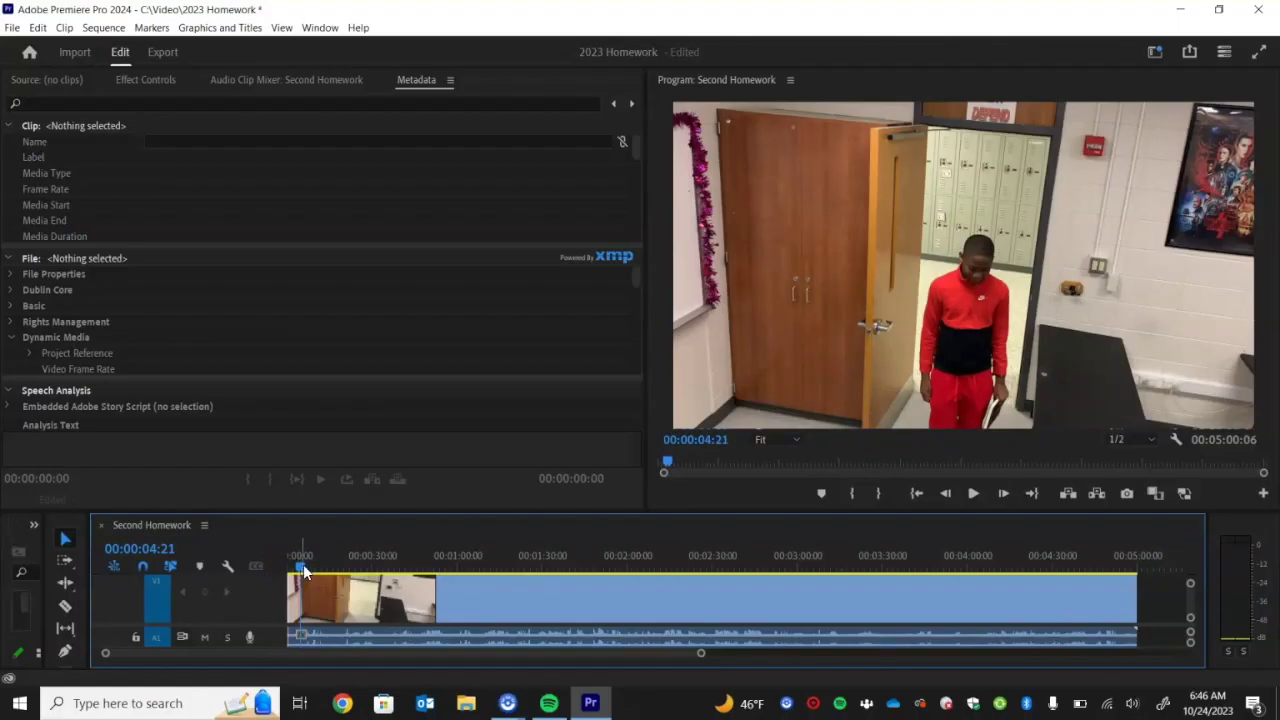
Split the Second Homework clip at 00:00:04:21 and again at about 19 seconds, playing the footage between the two cuts
{"action": "left_click", "coordinate": [305, 572]}
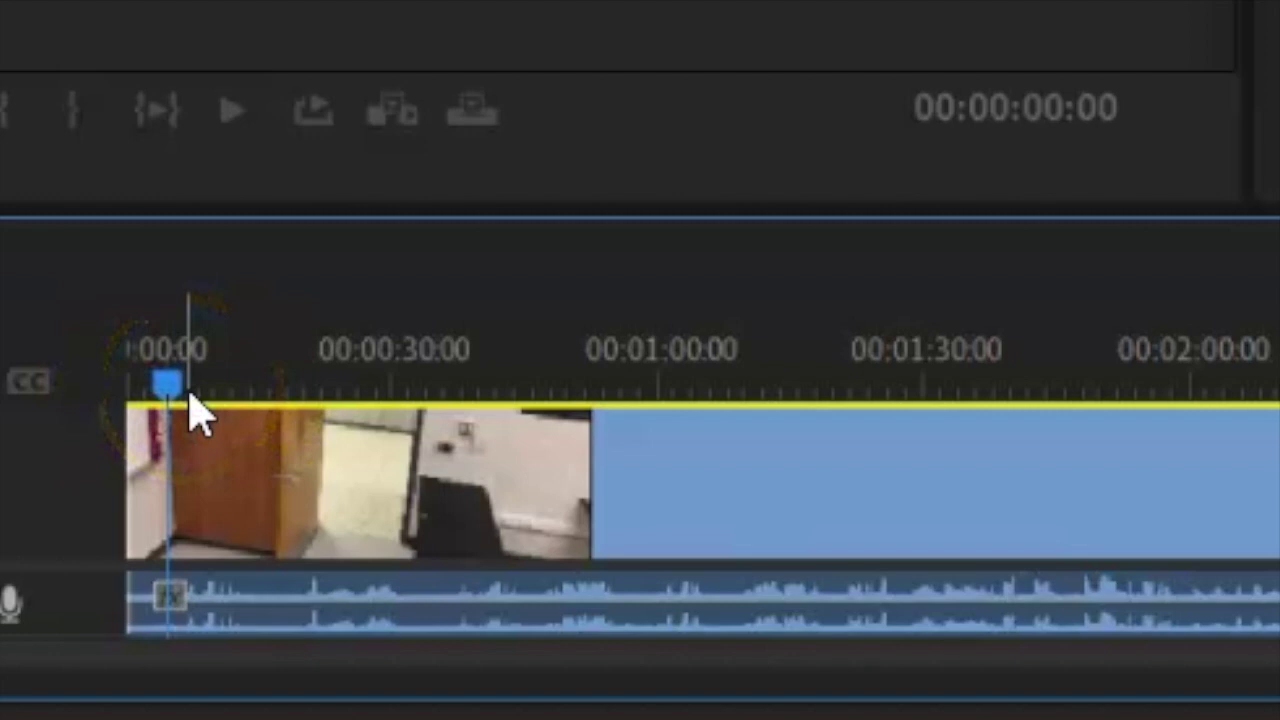
{"action": "key", "text": "ctrl+k"}
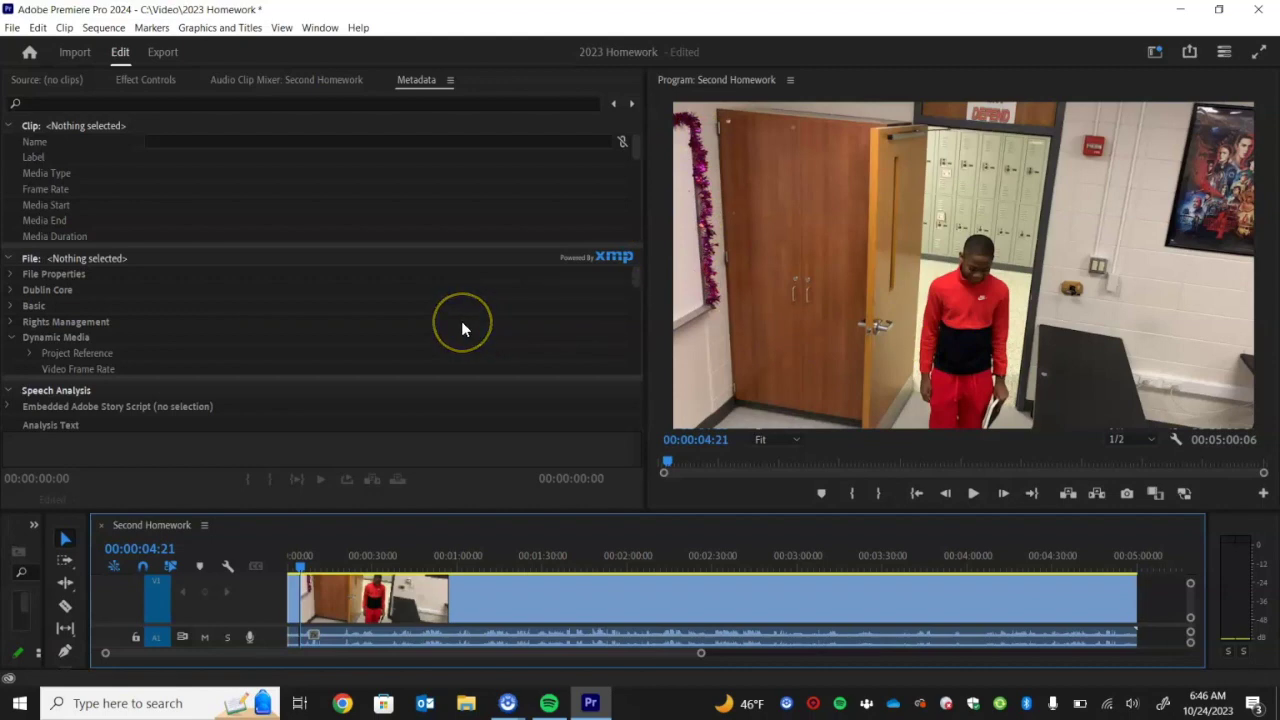
{"action": "key", "text": "space"}
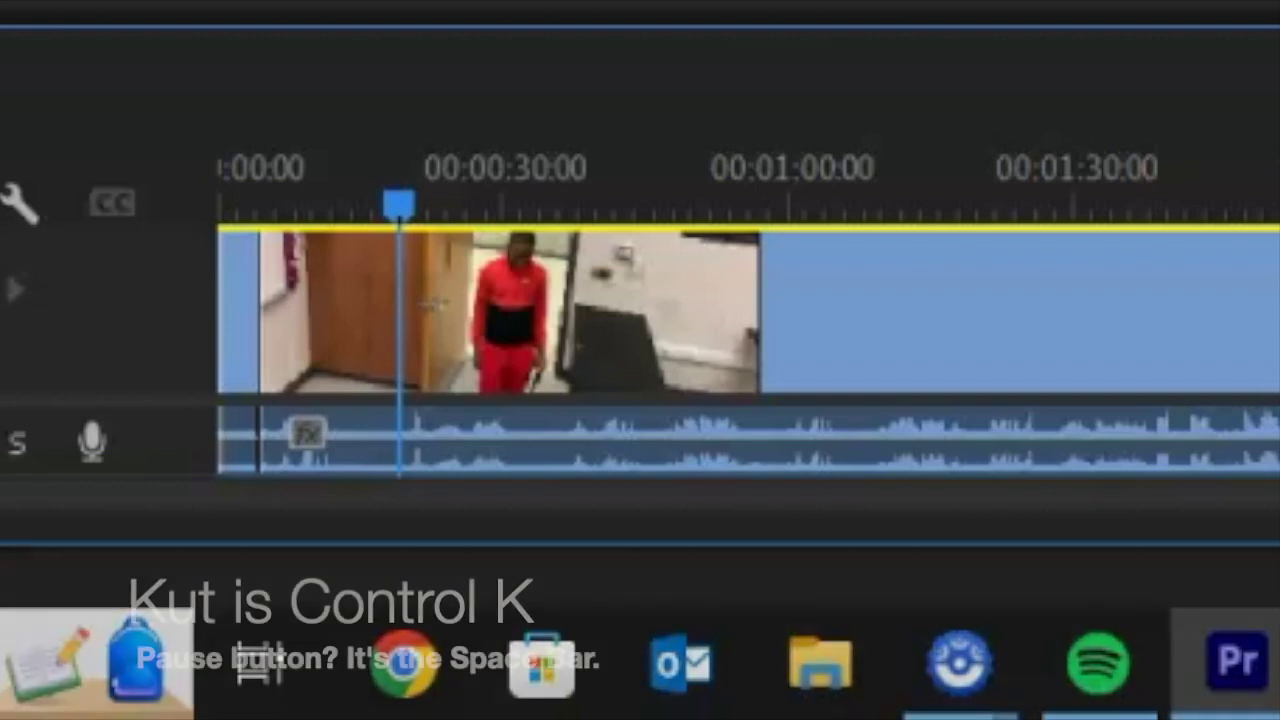
{"action": "key", "text": "ctrl+k"}
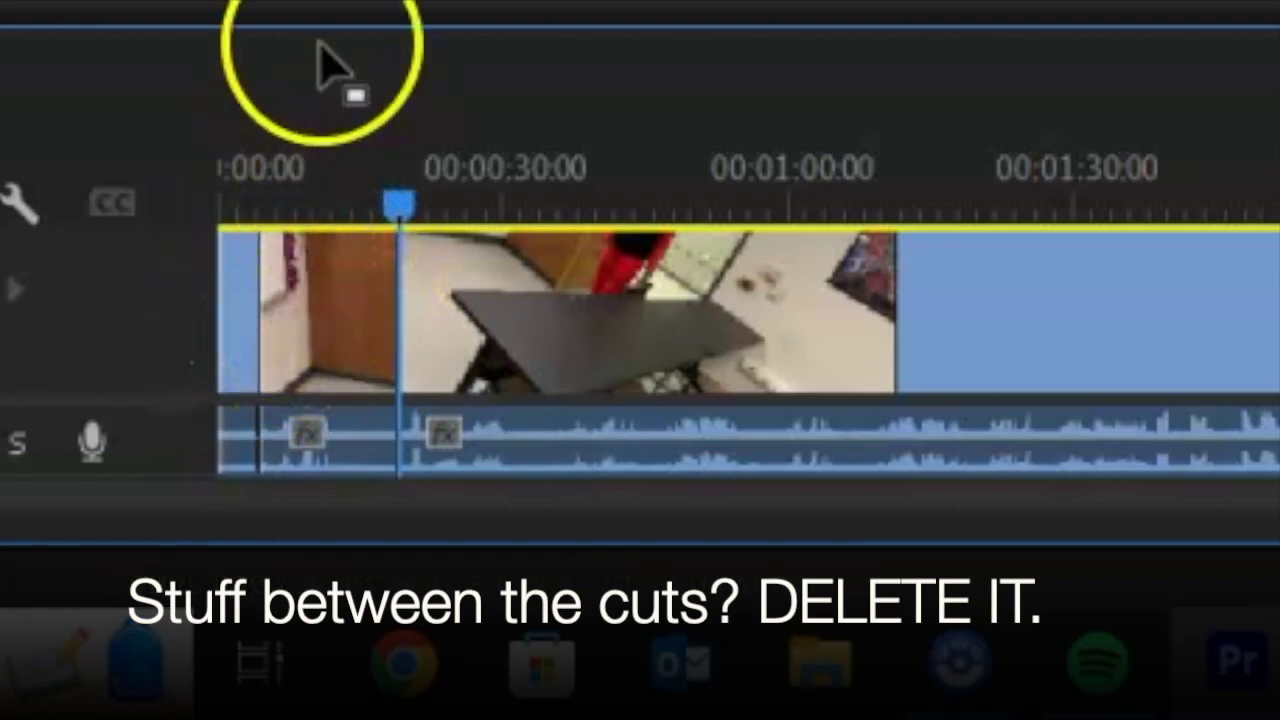
Ripple delete the unneeded middle piece of the clip between the two cuts
{"action": "left_click", "coordinate": [334, 322]}
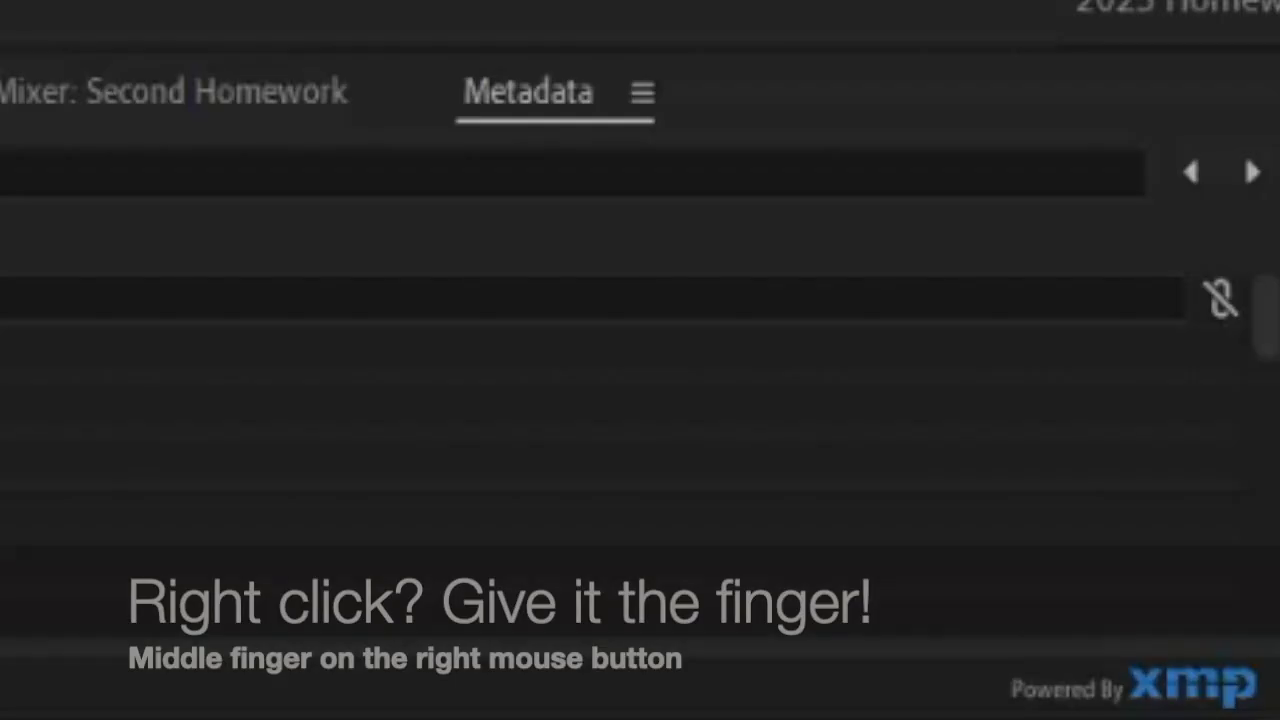
{"action": "right_click", "coordinate": [334, 322]}
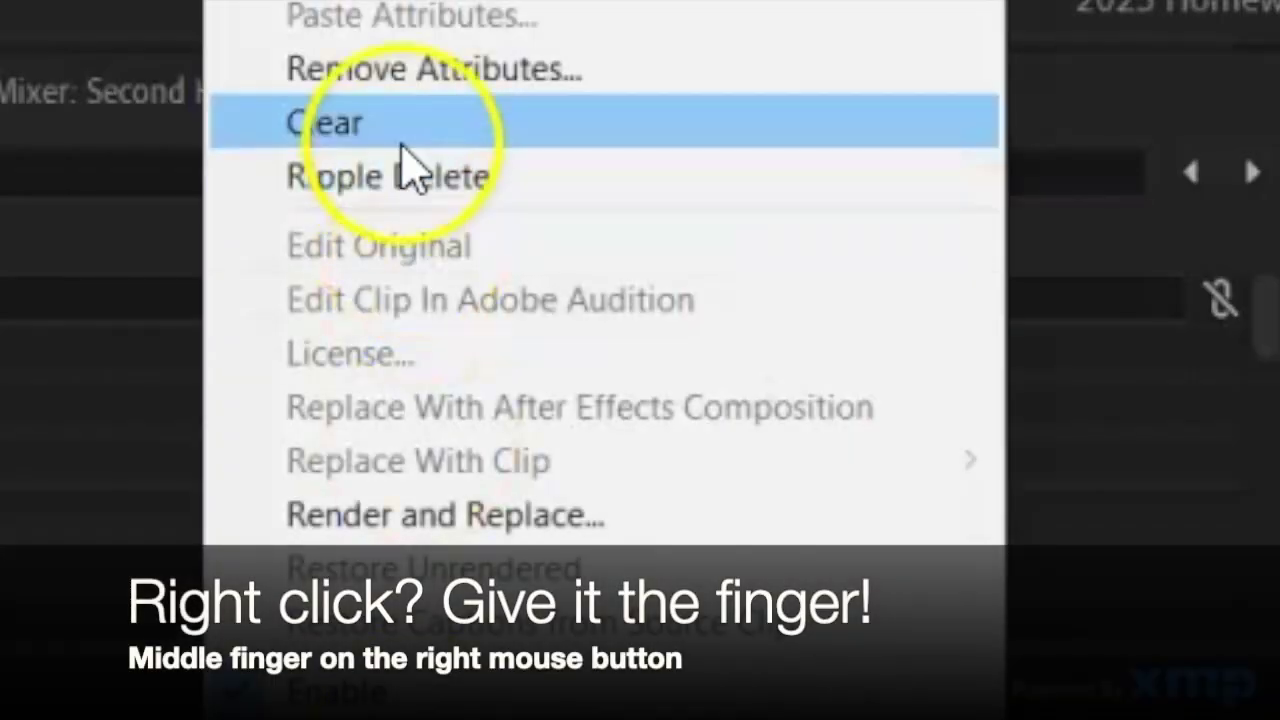
{"action": "left_click", "coordinate": [388, 177]}
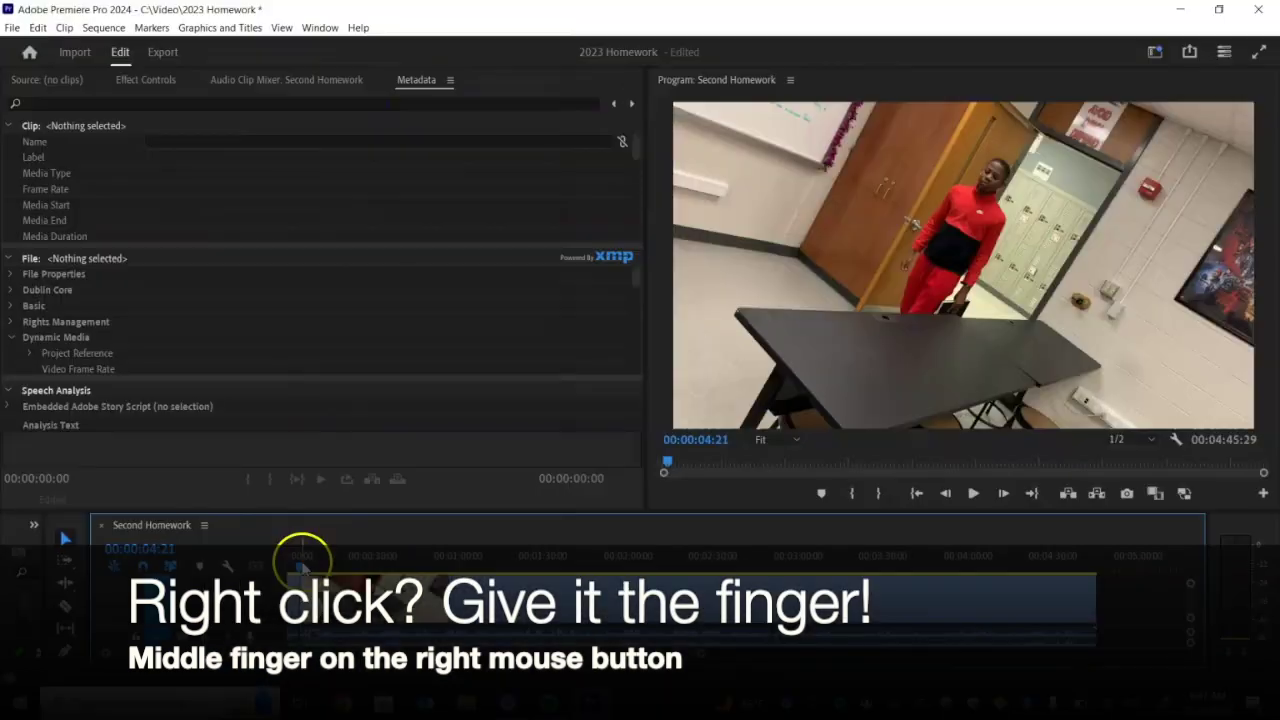
Return the playhead to 00:00:00:00 and play the sequence through the join to check the edit
{"action": "left_click_drag", "start_coordinate": [304, 562], "coordinate": [270, 569]}
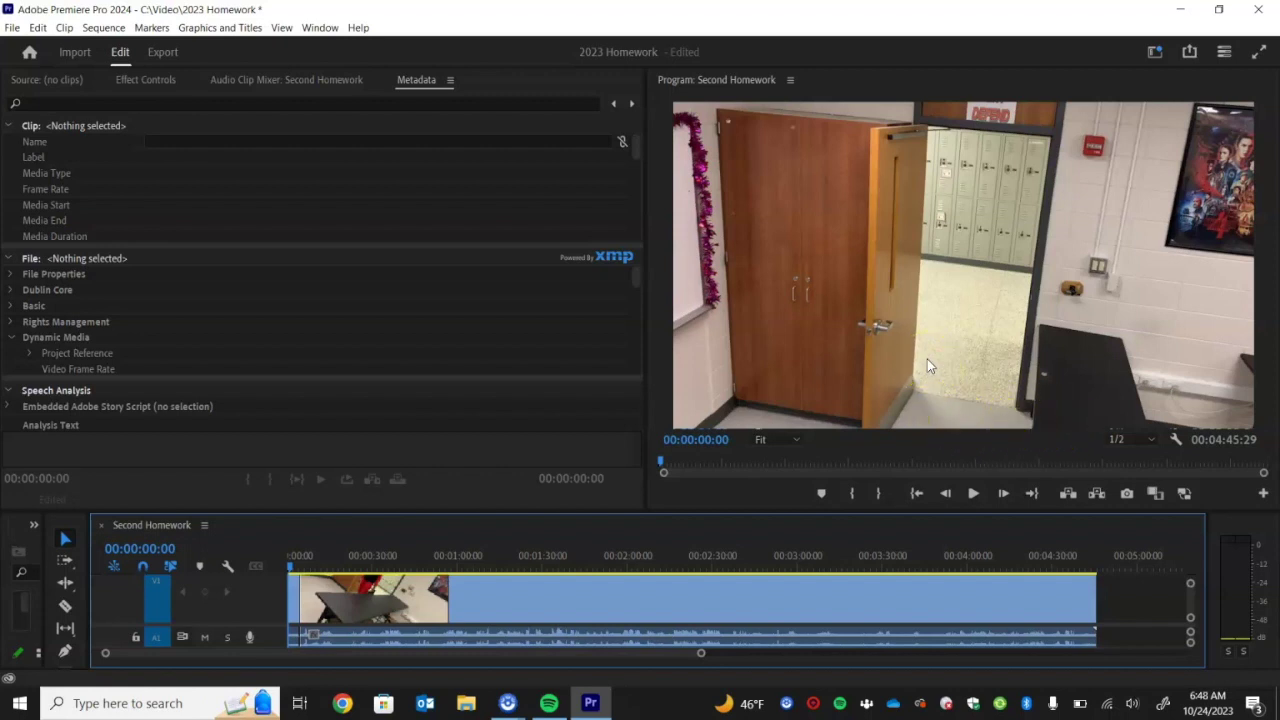
{"action": "key", "text": "space"}
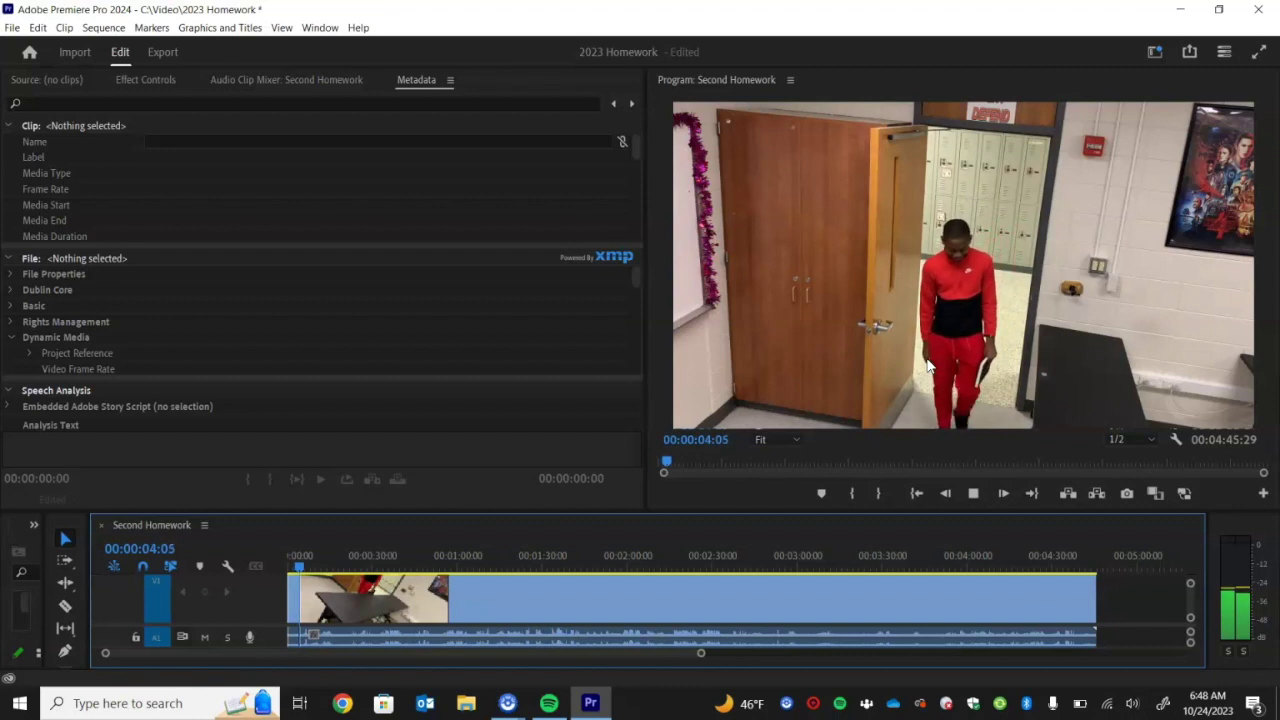
{"action": "key", "text": "space"}
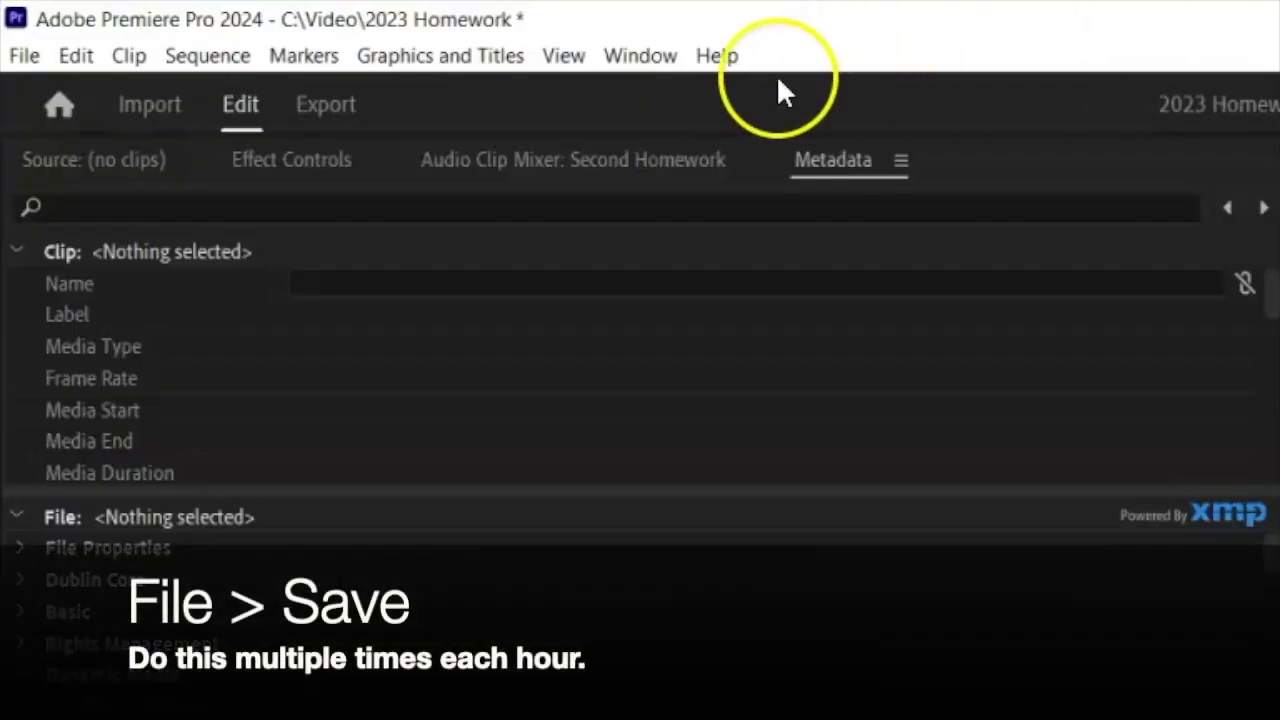
Save the 2023 Homework project, repeating the save two more times
{"action": "left_click", "coordinate": [22, 55]}
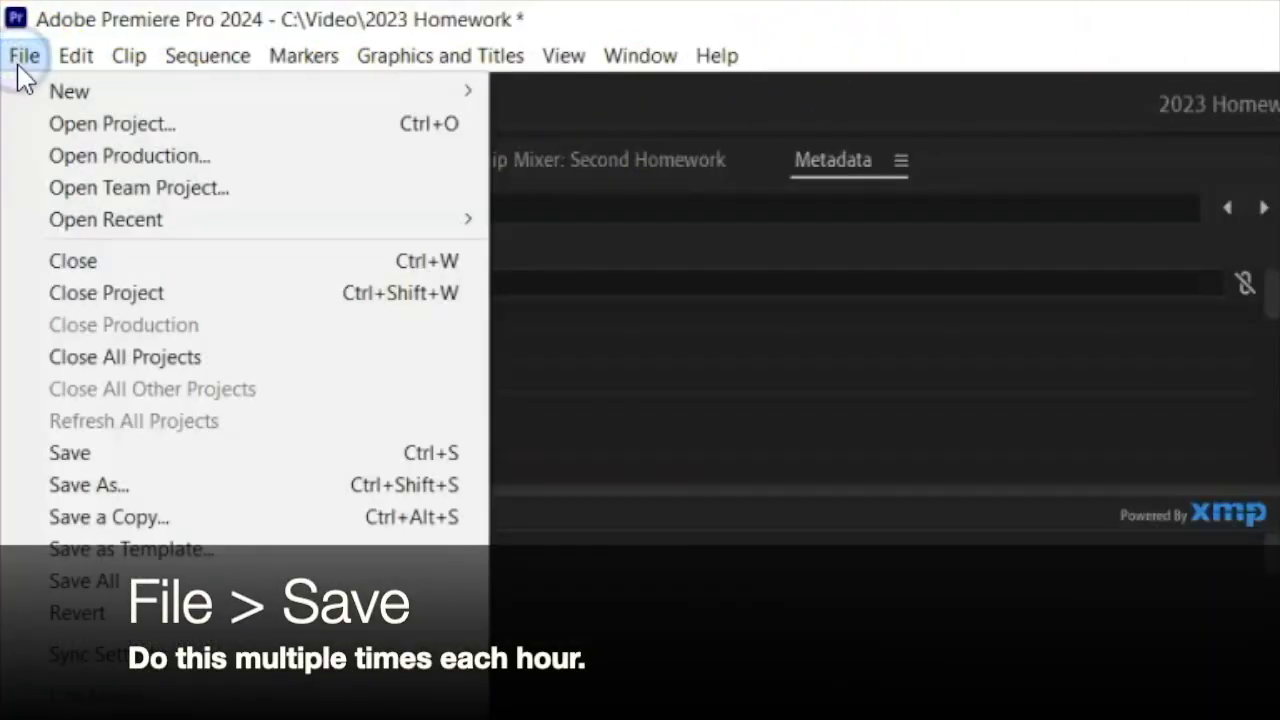
{"action": "left_click", "coordinate": [100, 452]}
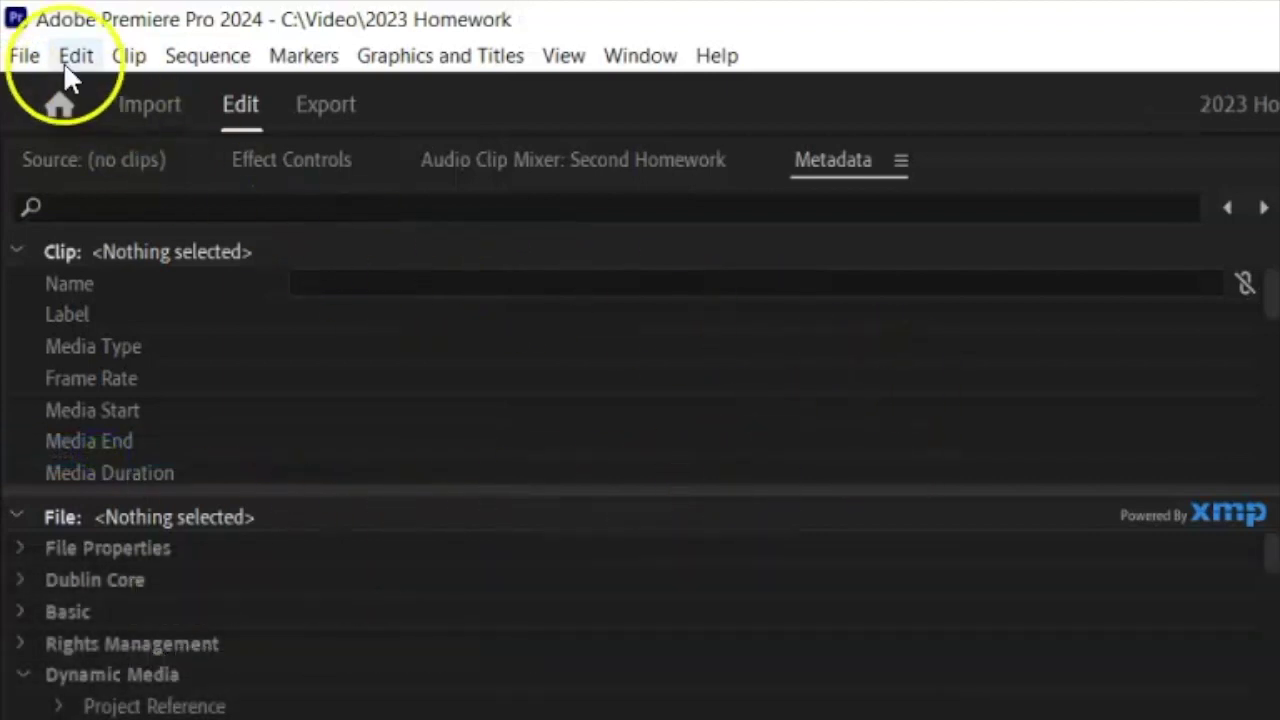
{"action": "left_click", "coordinate": [22, 58]}
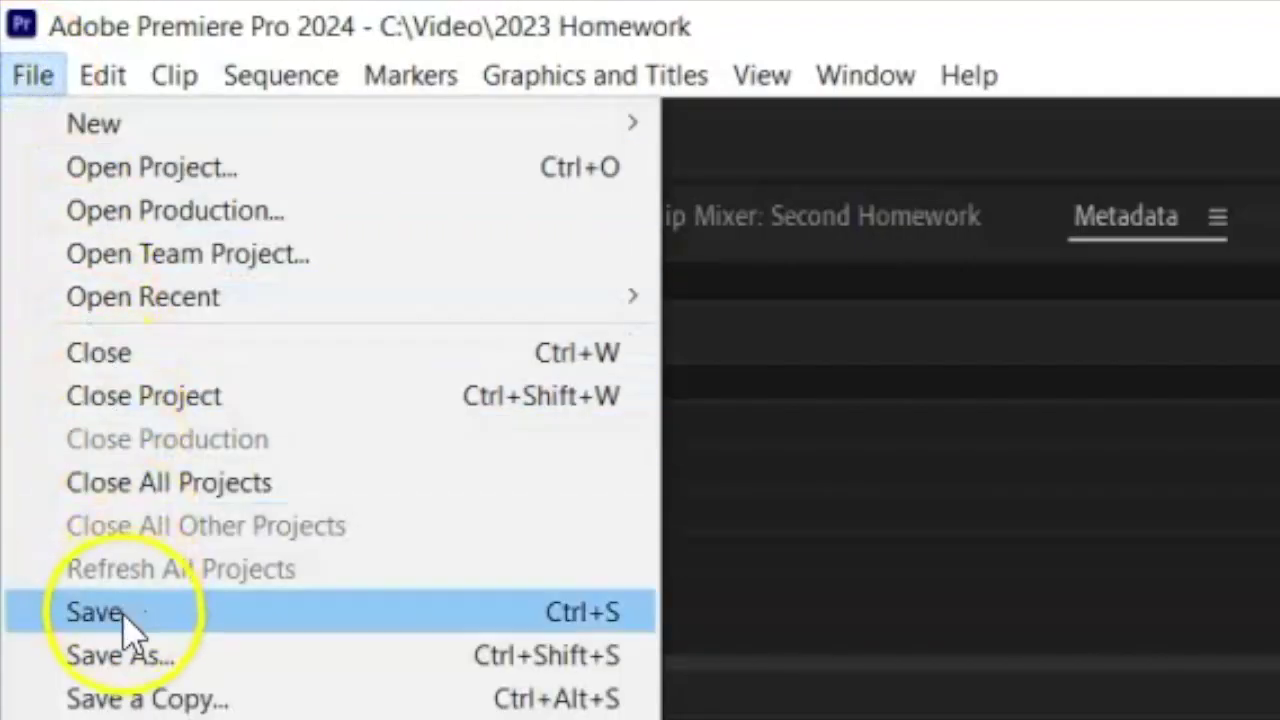
{"action": "left_click", "coordinate": [72, 458]}
{"action": "left_click", "coordinate": [32, 76]}
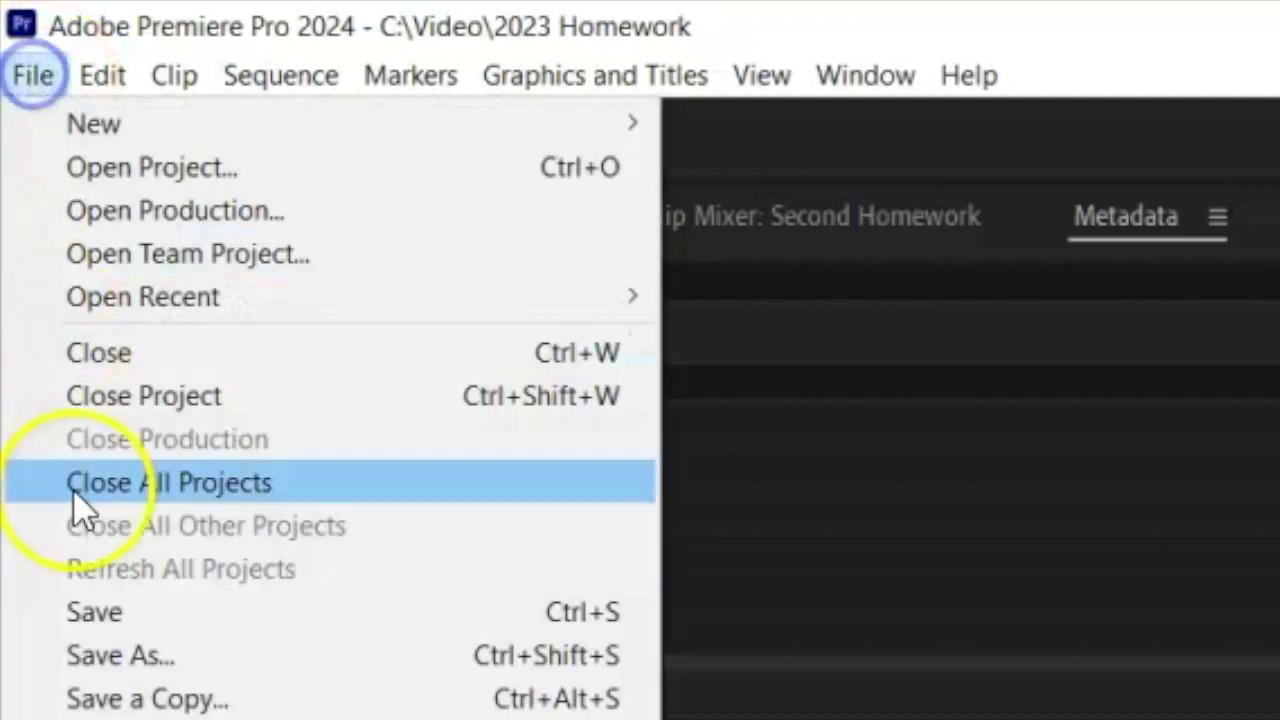
{"action": "left_click", "coordinate": [97, 620]}
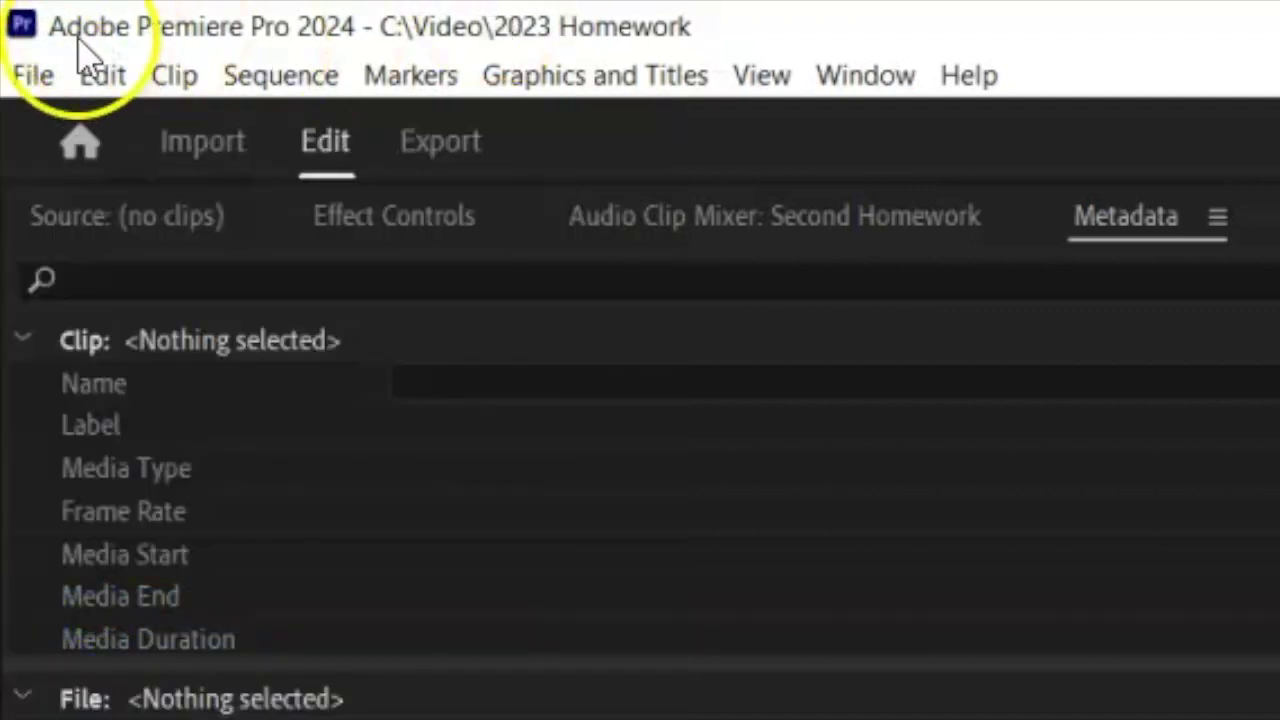